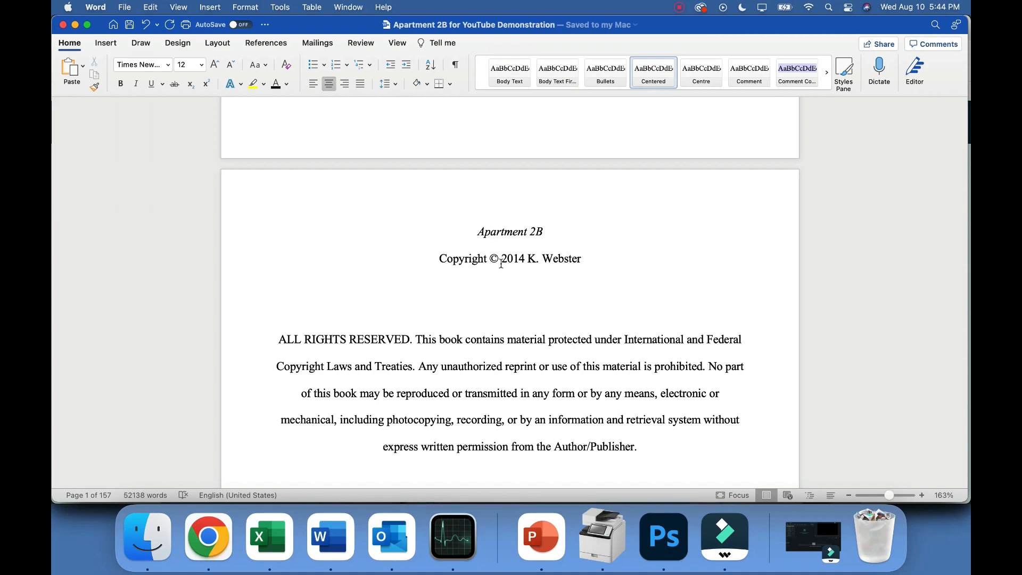
Step: Review the manuscript's copyright page, highlighting its text from the book title through the work-of-fiction disclaimer
scroll(492, 245, "down", 5)
scroll(492, 245, "up", 3)
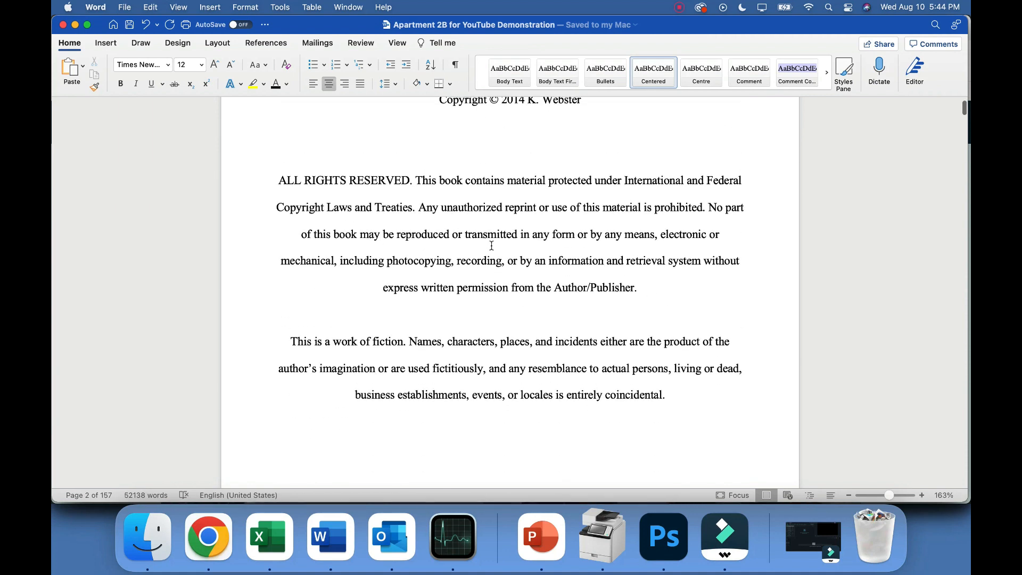
left_click_drag(467, 126, 670, 453)
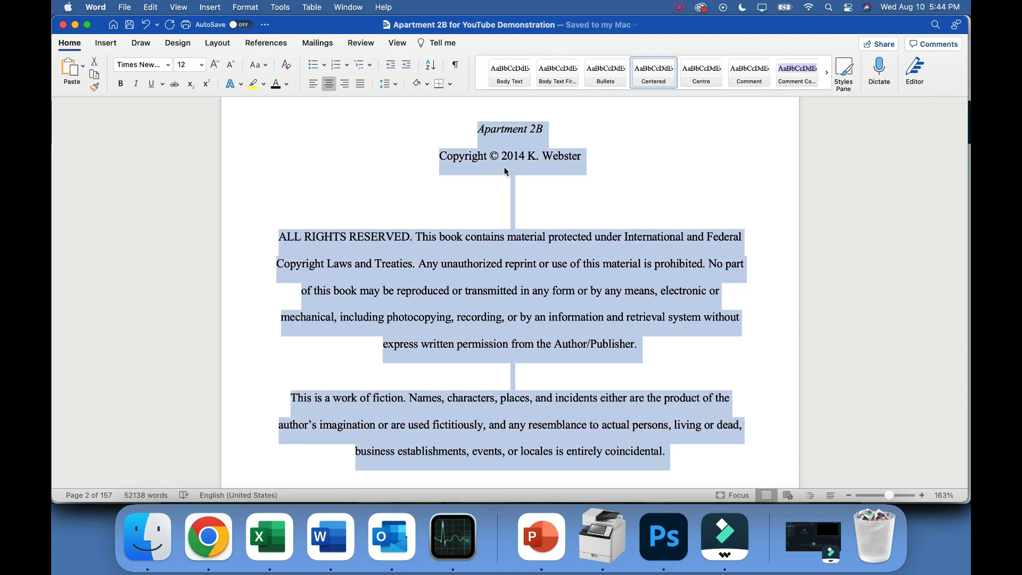
left_click(487, 275)
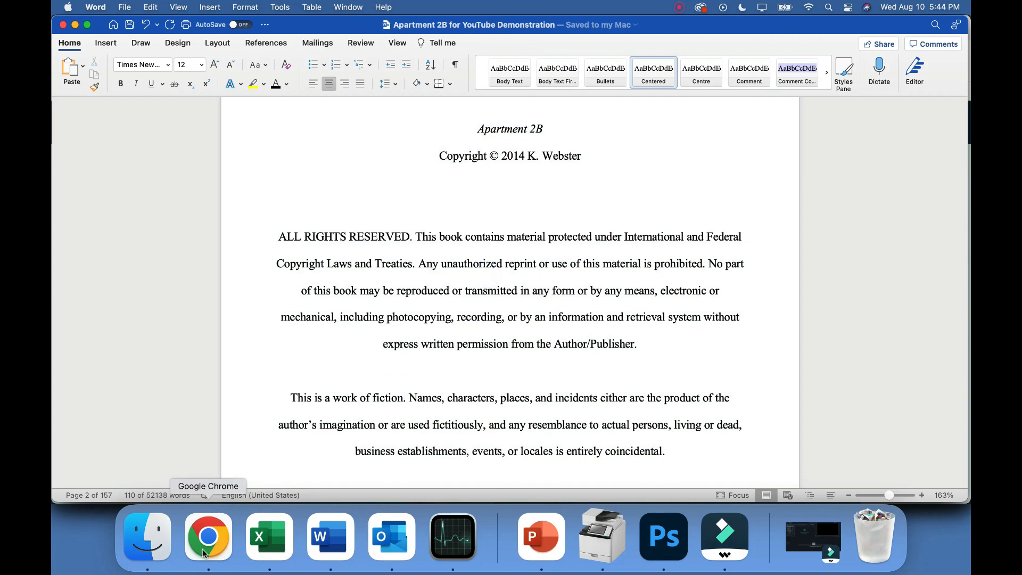
Step: Switch to Chrome, bring up the Scribe Media article on creating a book copyright page, and find its simple copyright page template
left_click(208, 537)
left_click(871, 30)
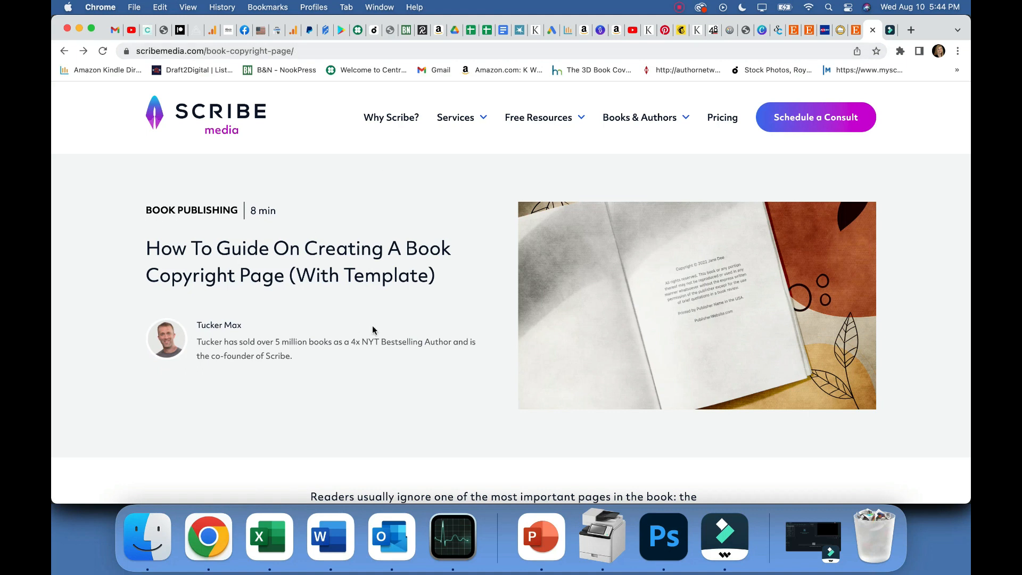
scroll(373, 325, "down", 3)
scroll(512, 393, "down", 2)
scroll(512, 393, "down", 1)
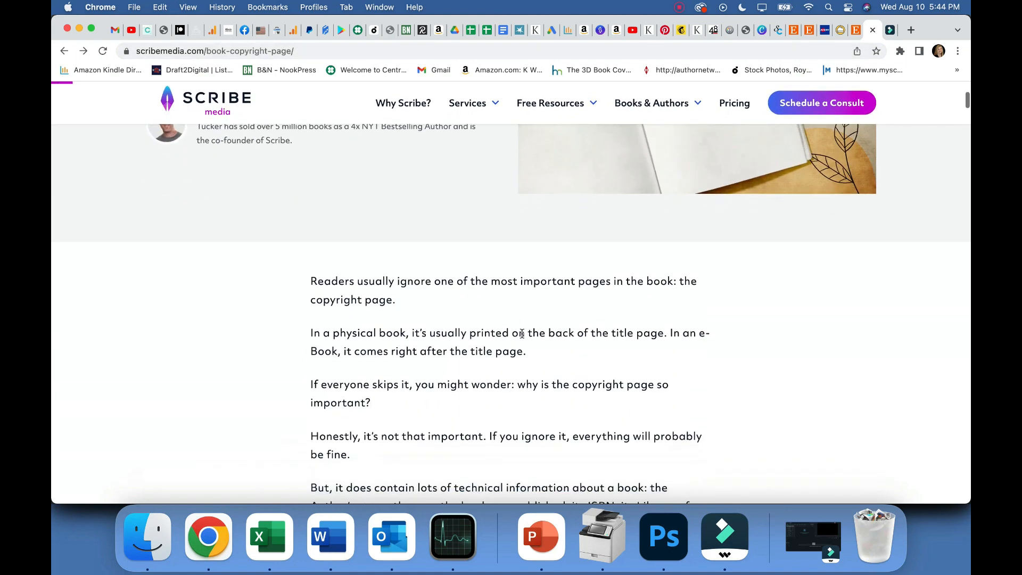
scroll(525, 383, "down", 8)
scroll(534, 375, "down", 5)
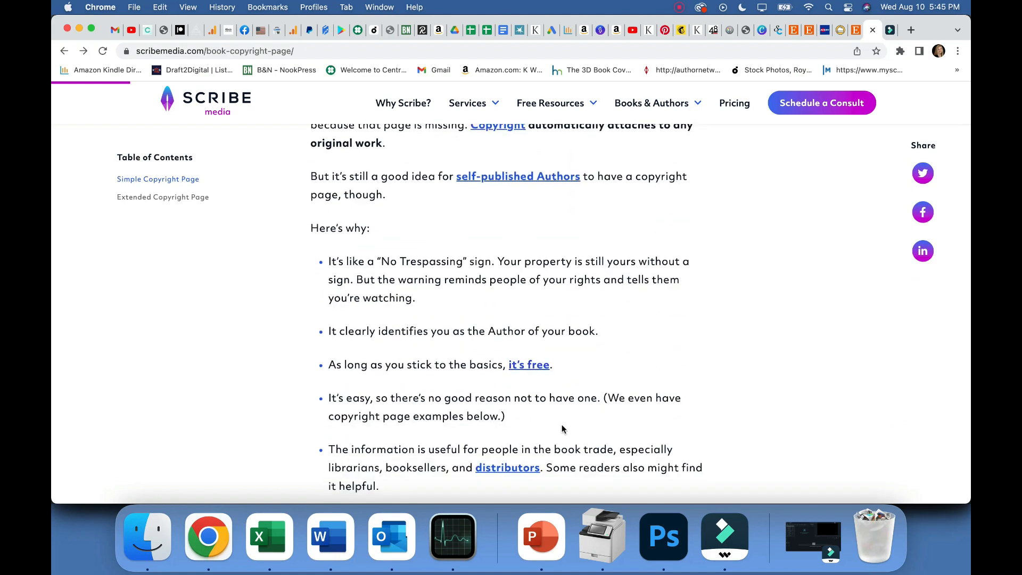
scroll(561, 428, "down", 5)
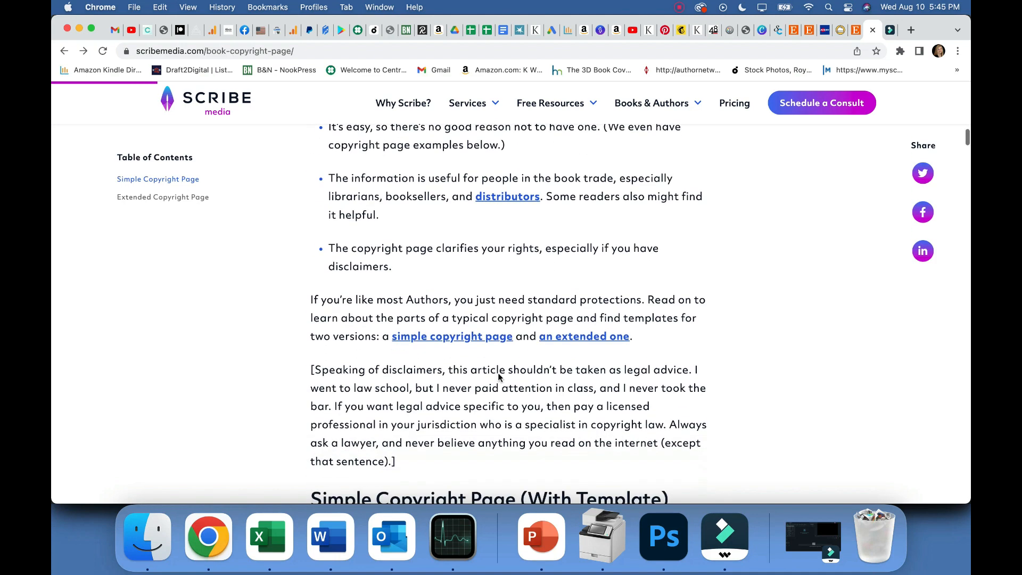
scroll(579, 338, "down", 7)
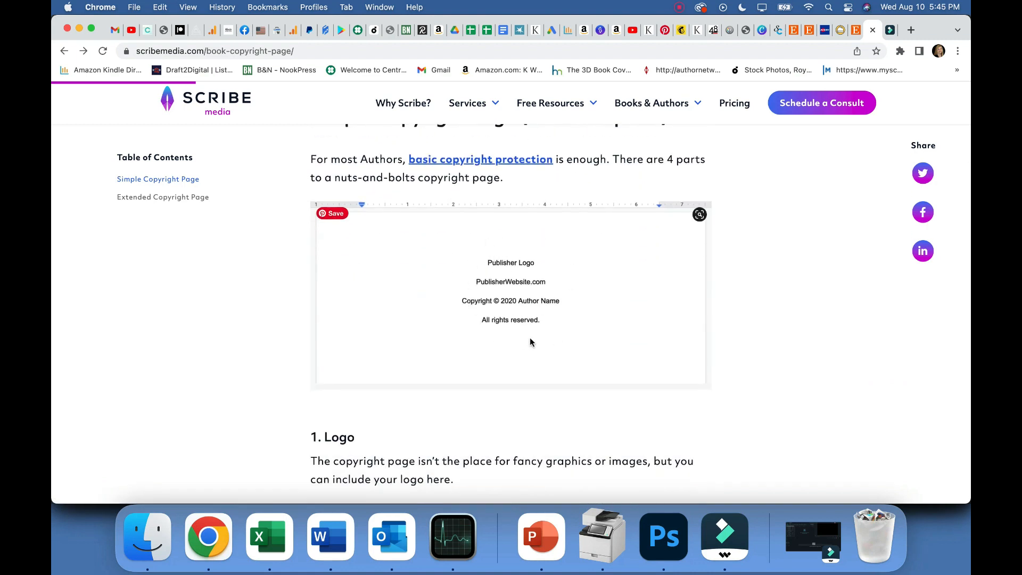
Step: Read the article's sections on the copyright notice, All Rights Reserved and ISBN, dismissing the newsletter pop-up
scroll(529, 337, "down", 10)
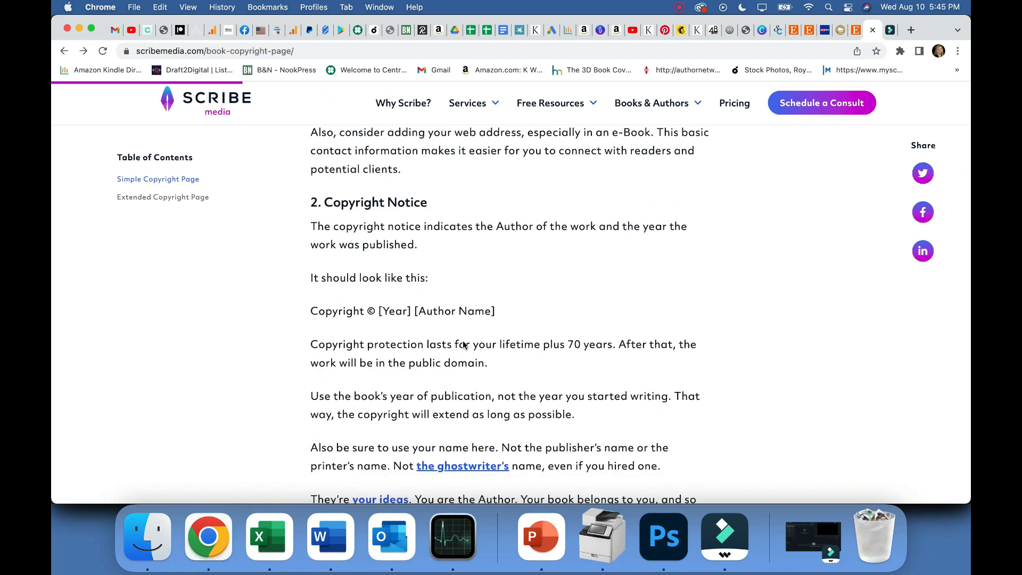
scroll(486, 365, "down", 7)
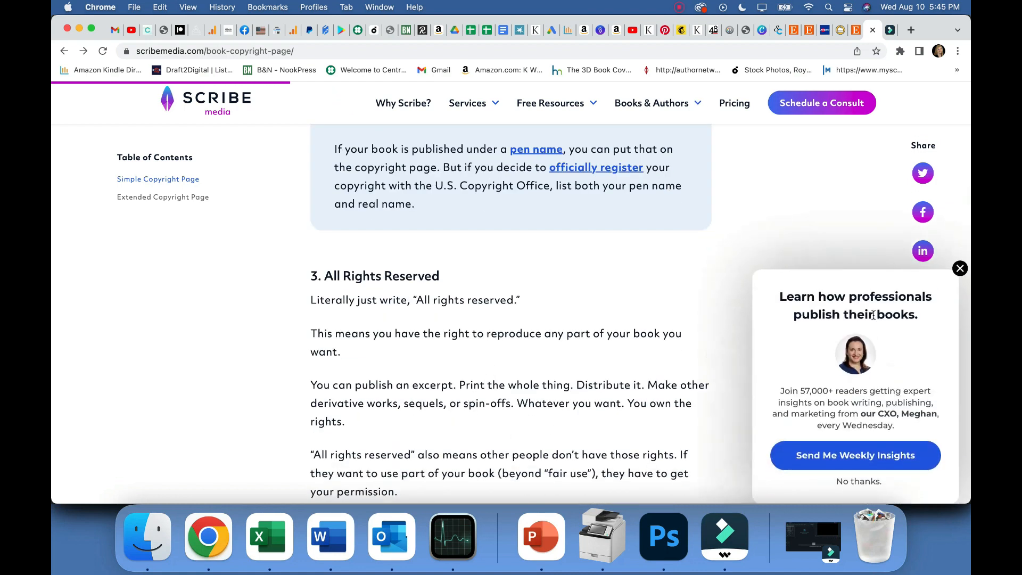
left_click(960, 268)
scroll(601, 352, "down", 7)
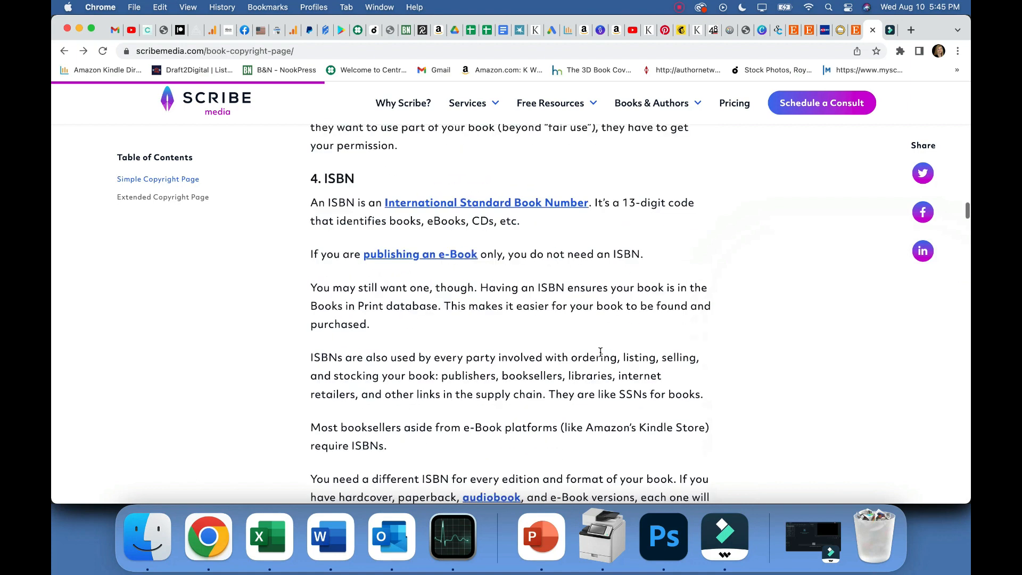
Step: Examine the extended copyright page template and the start of the Disclaimer section in the article
scroll(601, 356, "down", 10)
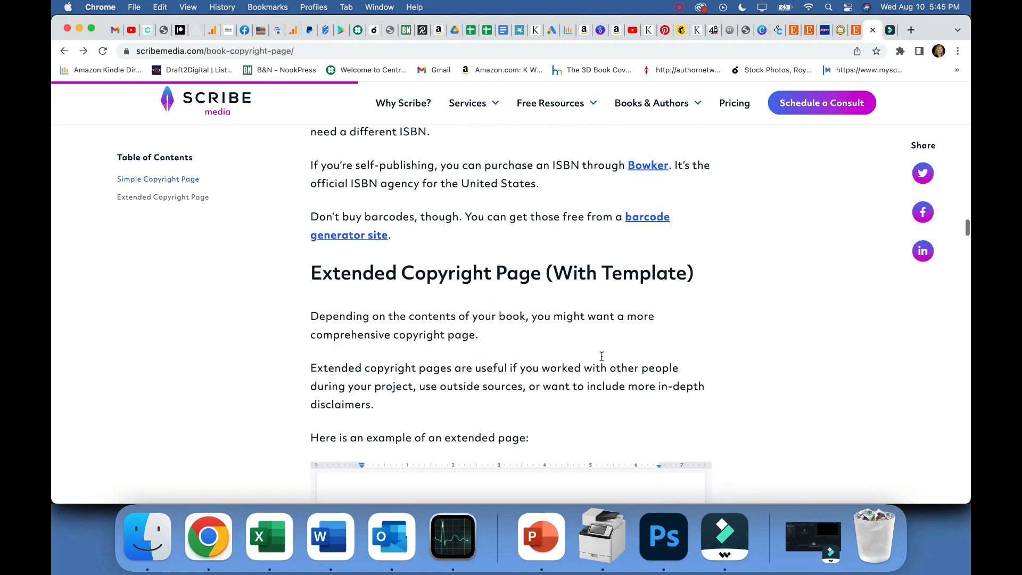
scroll(602, 356, "down", 5)
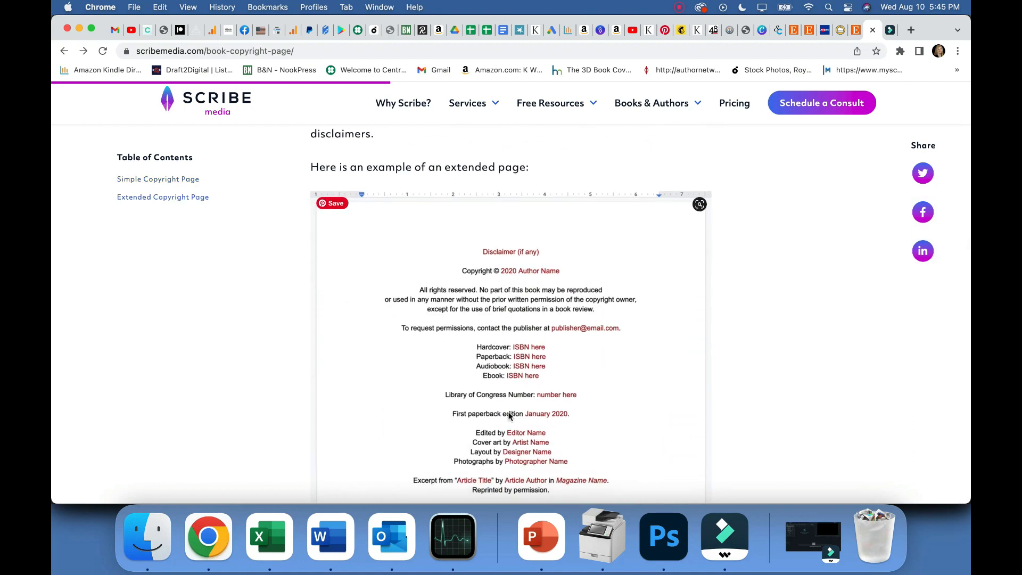
scroll(515, 429, "down", 4)
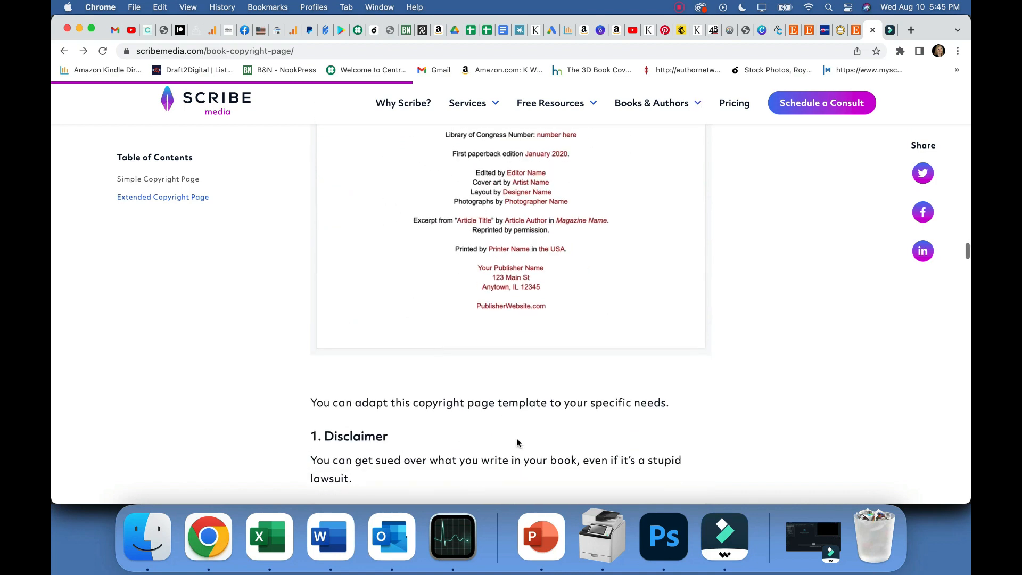
scroll(517, 439, "down", 3)
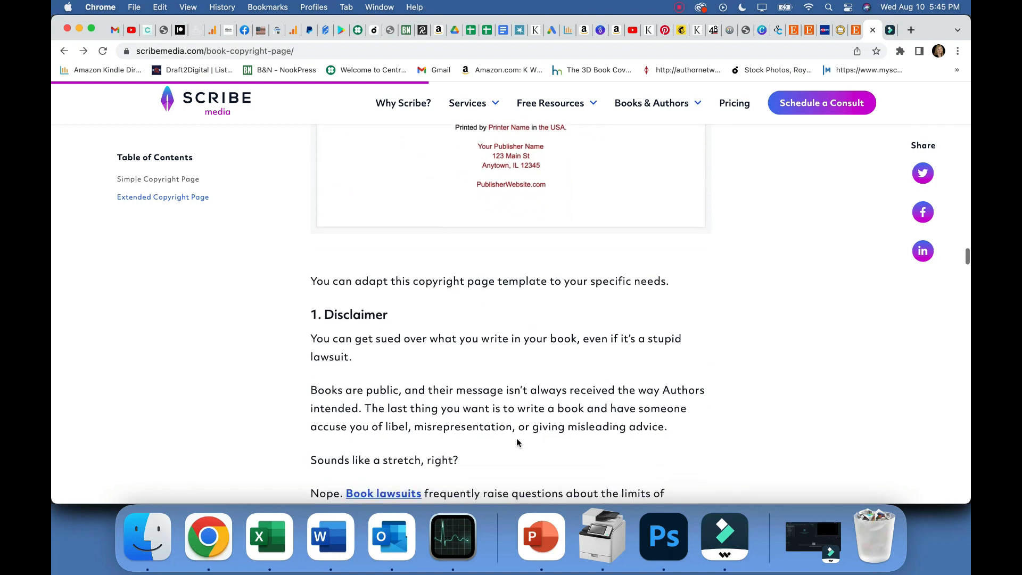
scroll(501, 440, "up", 3)
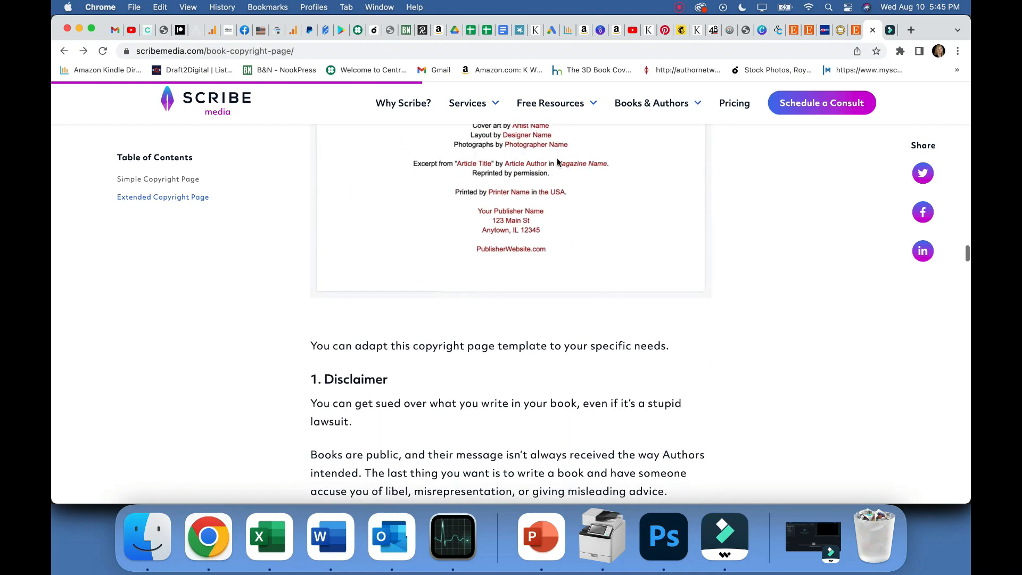
Step: Switch back to Word and compare the manuscript's copyright page with the article's template
left_click(332, 538)
scroll(520, 325, "up", 2)
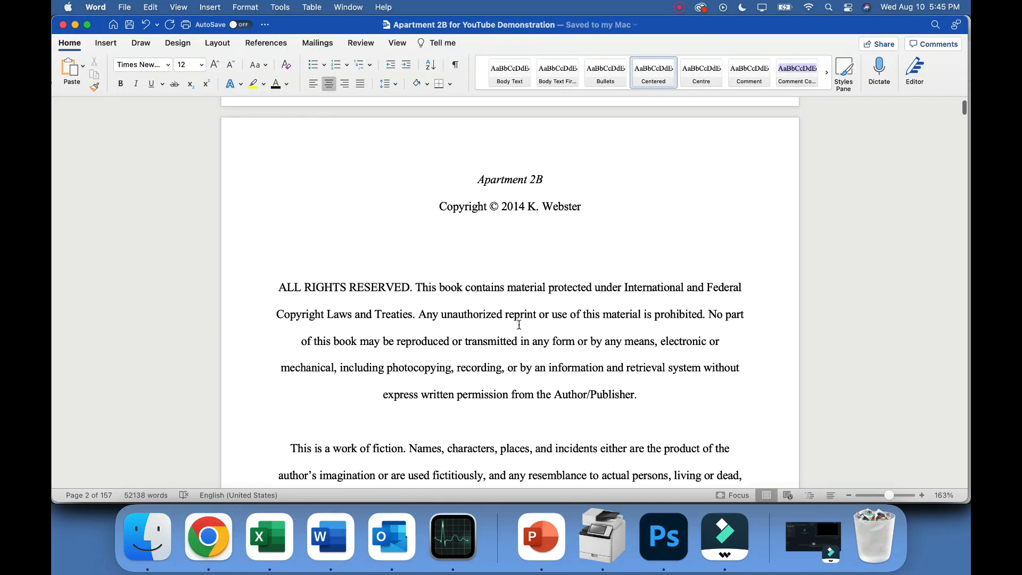
scroll(519, 325, "down", 3)
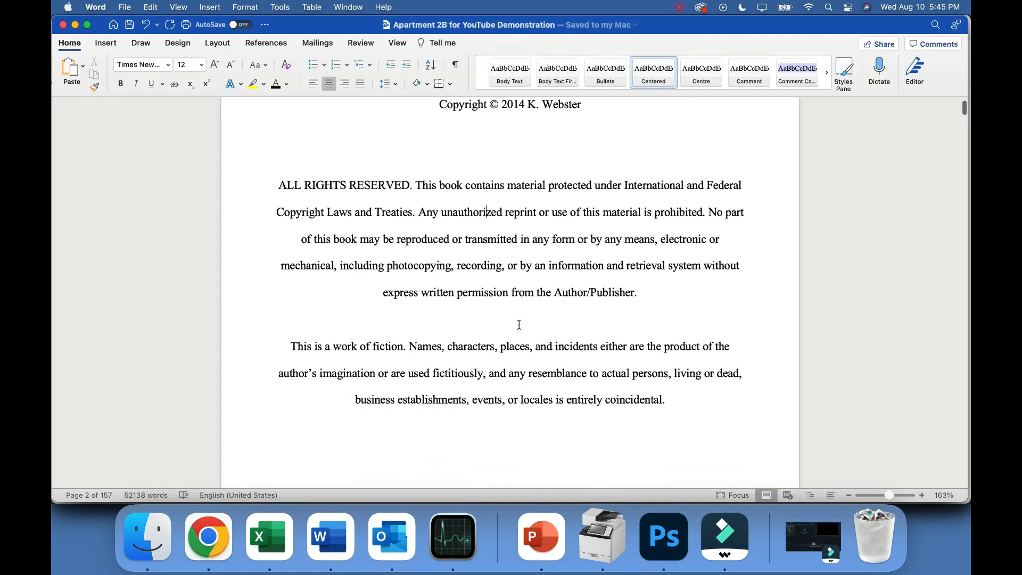
scroll(519, 324, "up", 9)
scroll(520, 325, "down", 12)
scroll(520, 325, "up", 15)
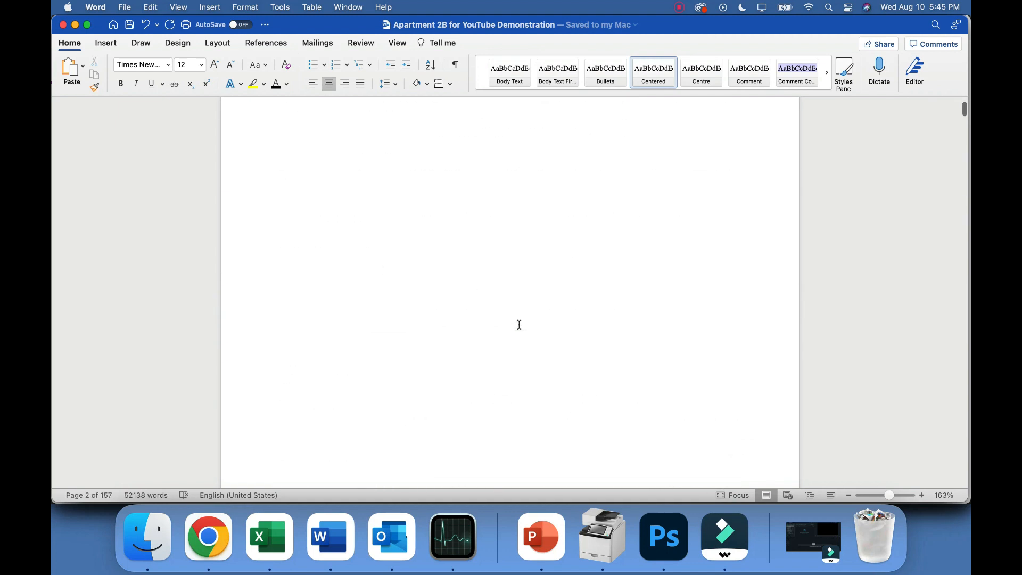
Step: Go to the Dedication page and highlight its heading and dedication line
scroll(519, 325, "down", 5)
scroll(519, 325, "down", 2)
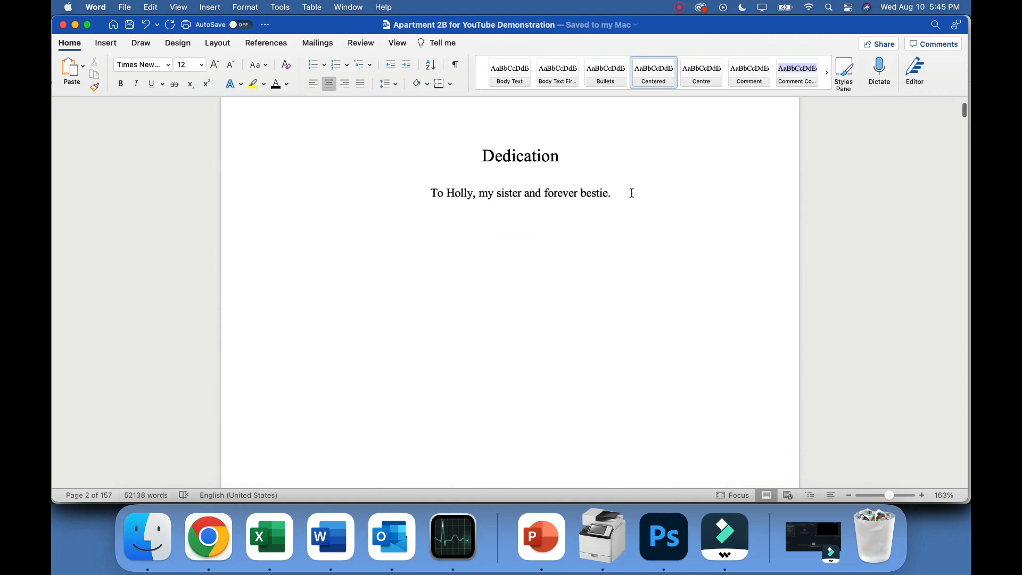
left_click_drag(631, 194, 468, 158)
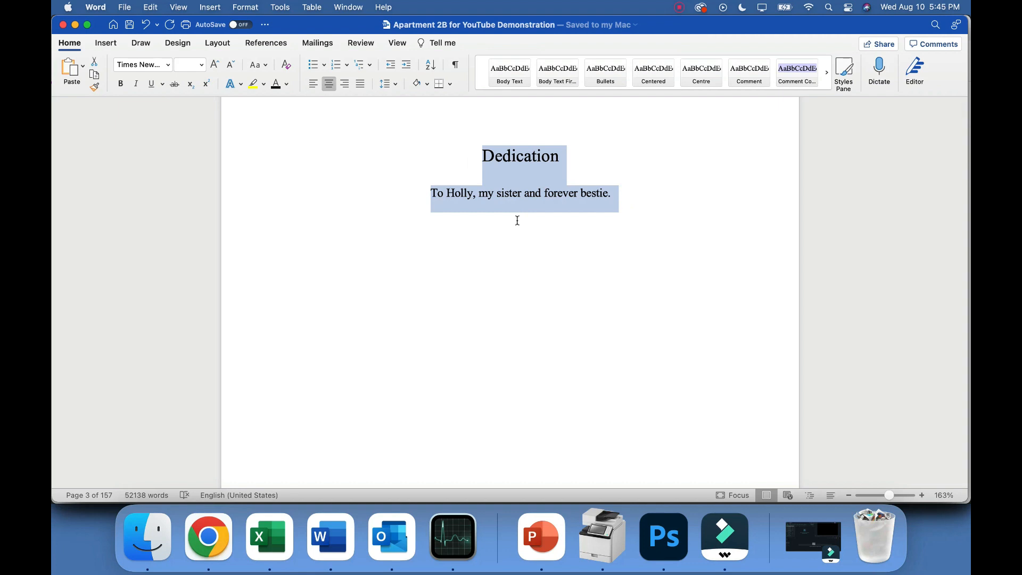
Step: Look through the book blurb on the page after the dedication, from its bold tagline to the trigger warning
scroll(539, 338, "down", 10)
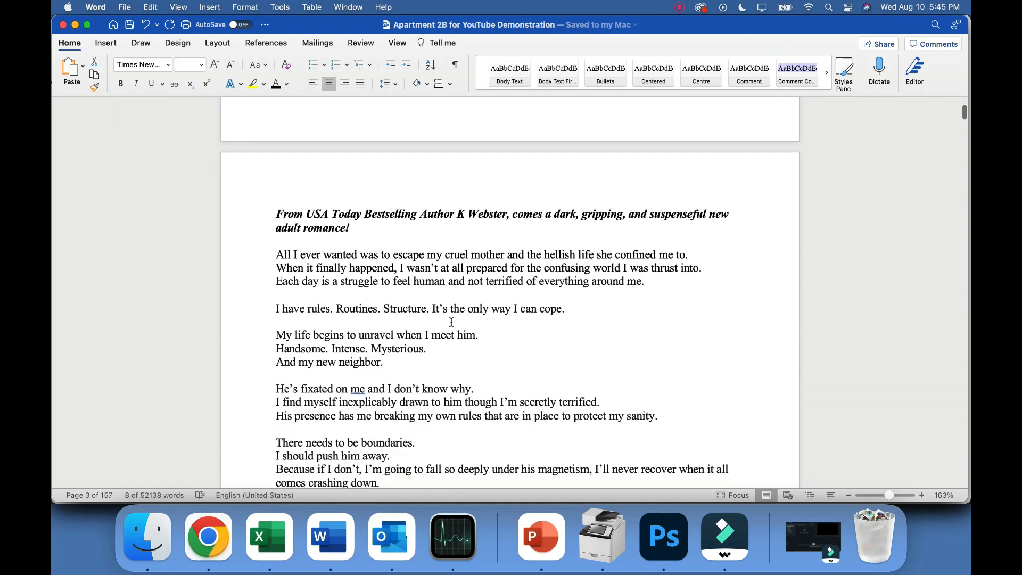
left_click(445, 319)
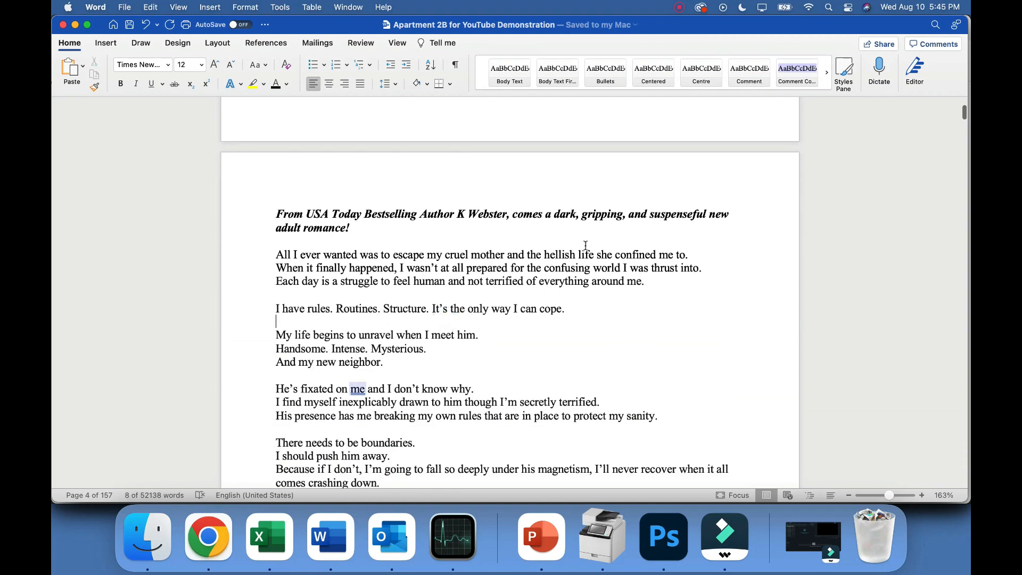
scroll(555, 322, "down", 3)
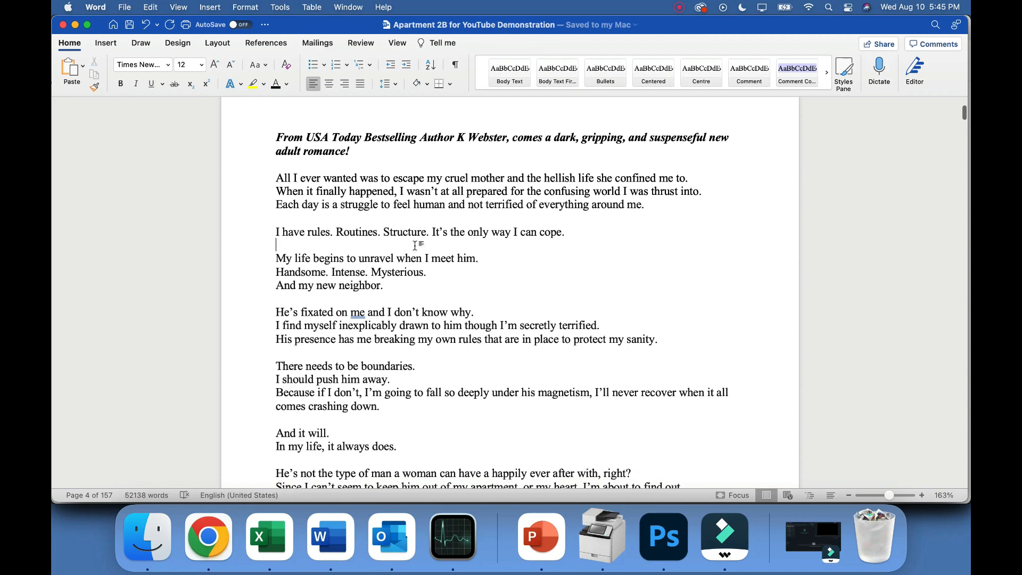
scroll(403, 345, "down", 3)
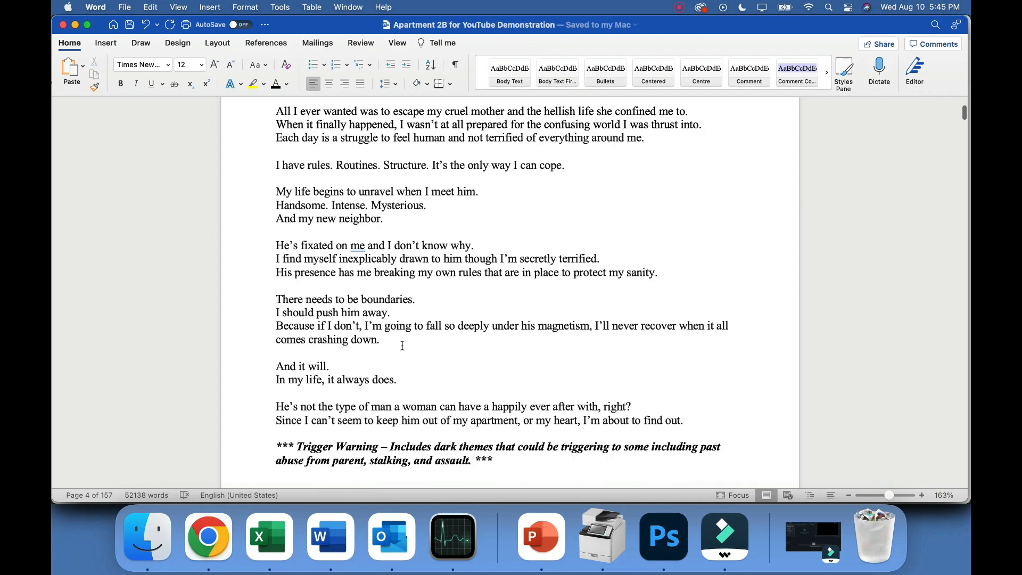
scroll(402, 345, "up", 3)
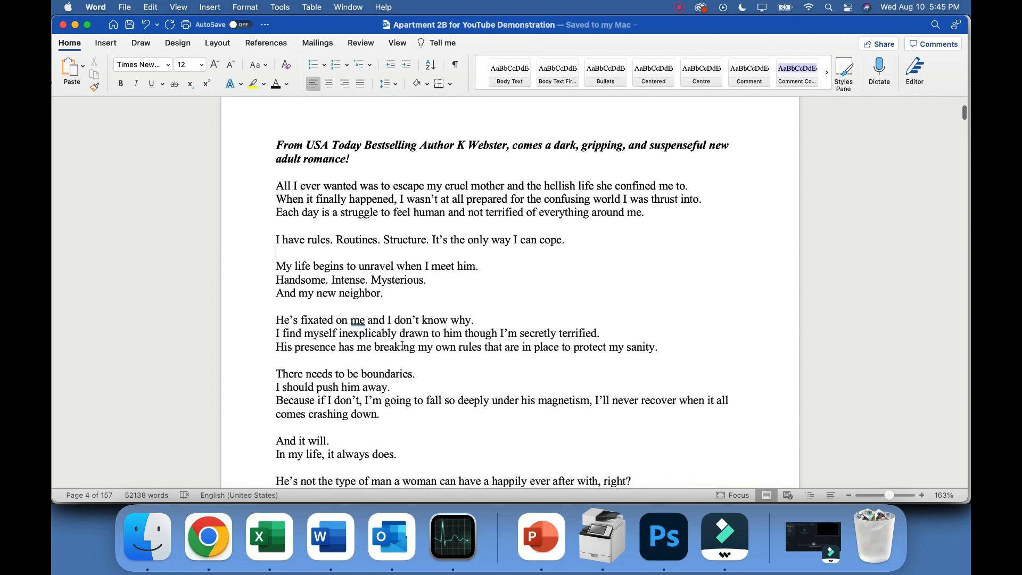
Step: Examine the blurb's bold tagline, highlighting the whole line, the descriptive words "gripping" and "suspenseful", and the genre phrase "new adult romance"
triple_click(277, 143)
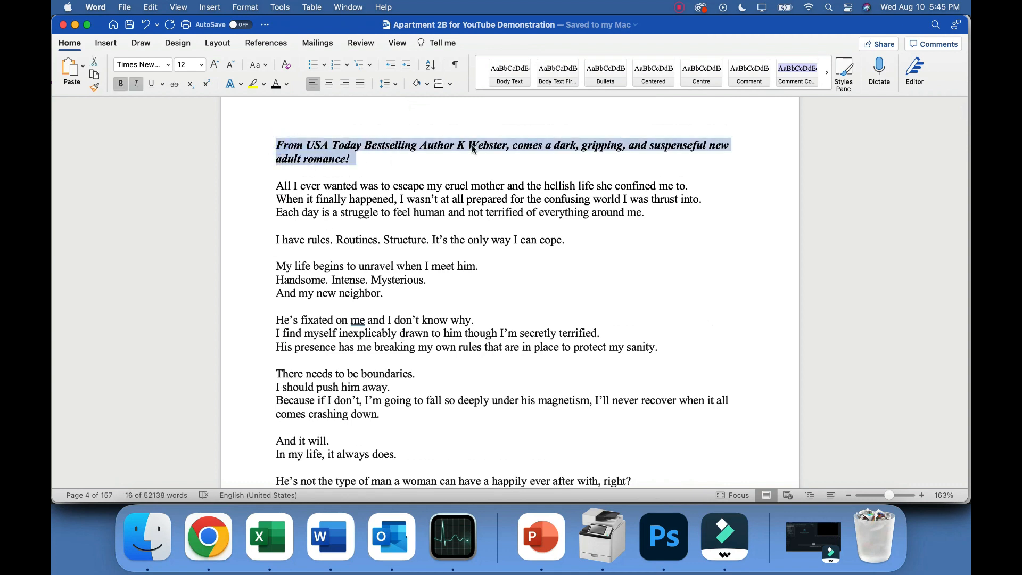
left_click(347, 184)
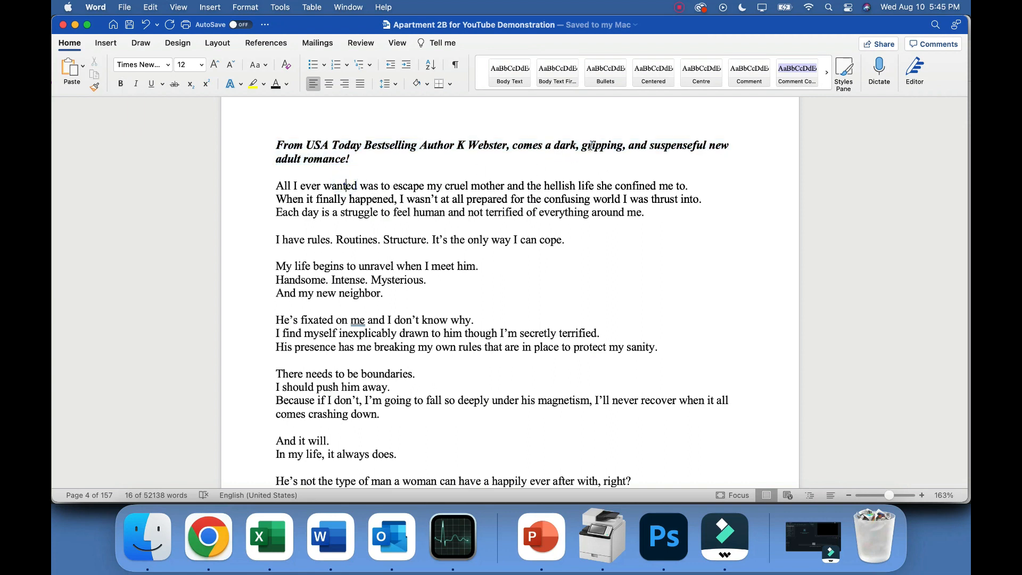
double_click(582, 146)
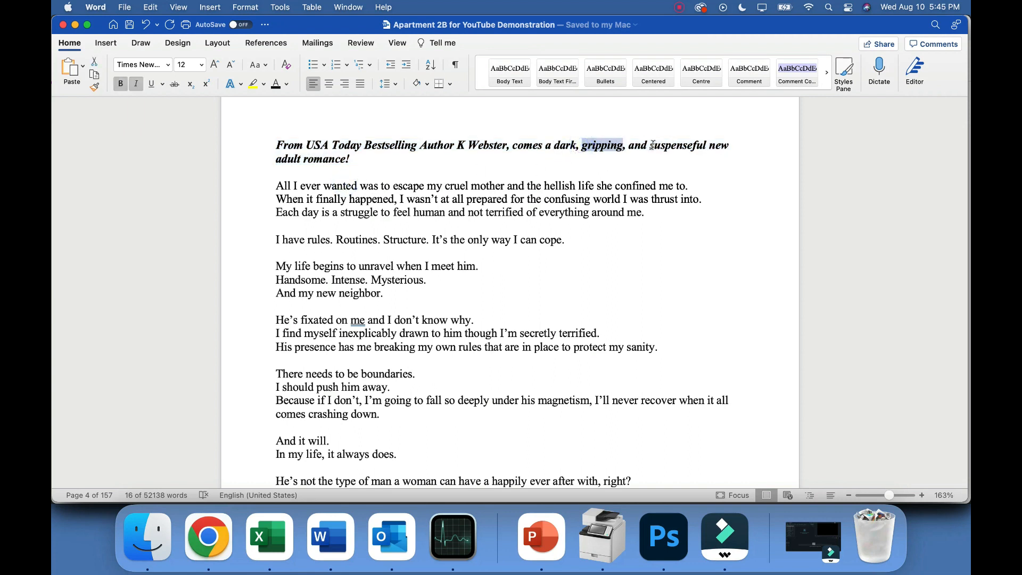
double_click(652, 145)
double_click(720, 150)
left_click_drag(721, 150, 346, 160)
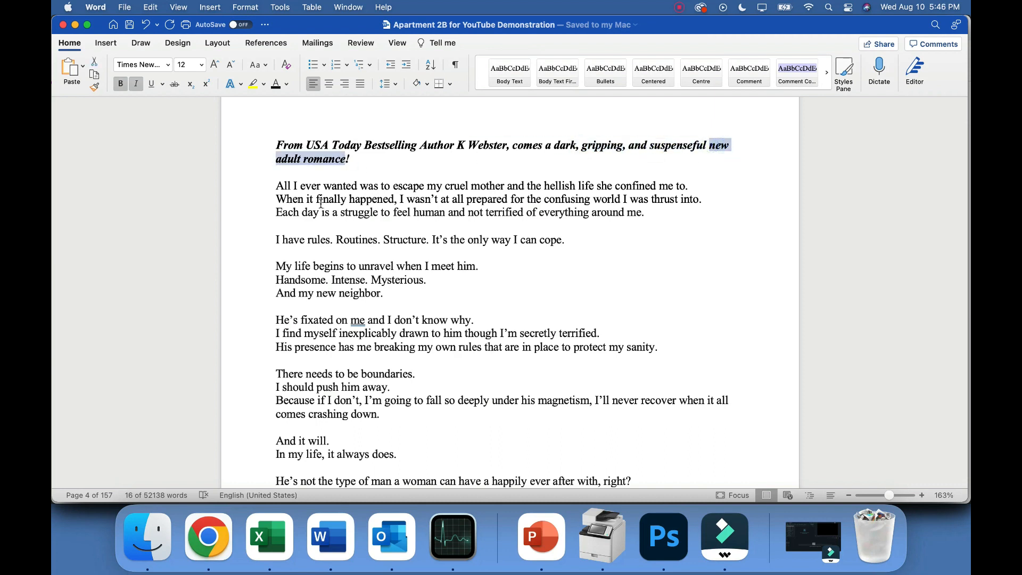
left_click(413, 230)
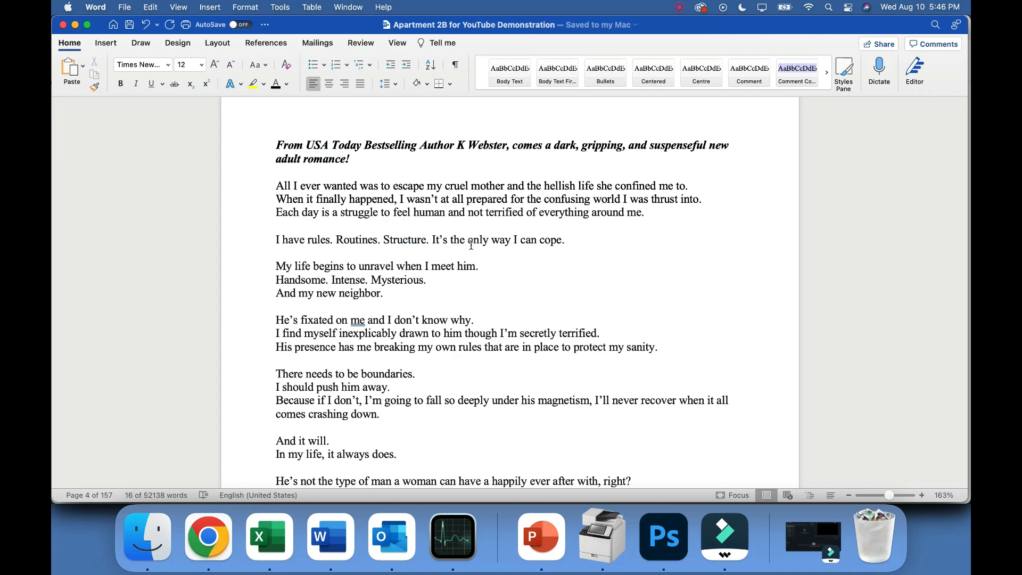
Step: Read the rest of the blurb and highlight the Trigger Warning paragraph at its end
scroll(373, 294, "down", 3)
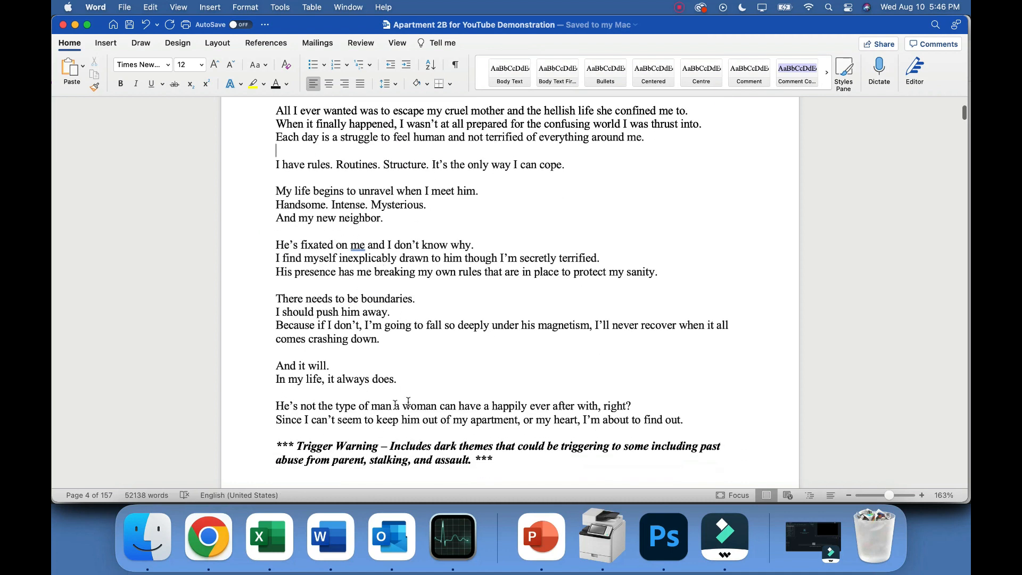
scroll(523, 392, "down", 5)
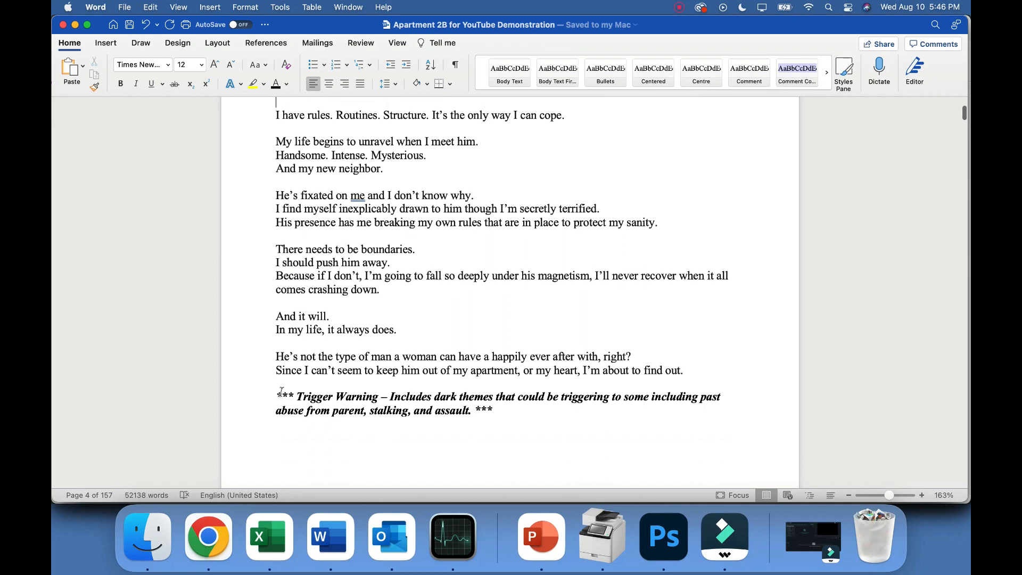
left_click_drag(276, 312, 546, 353)
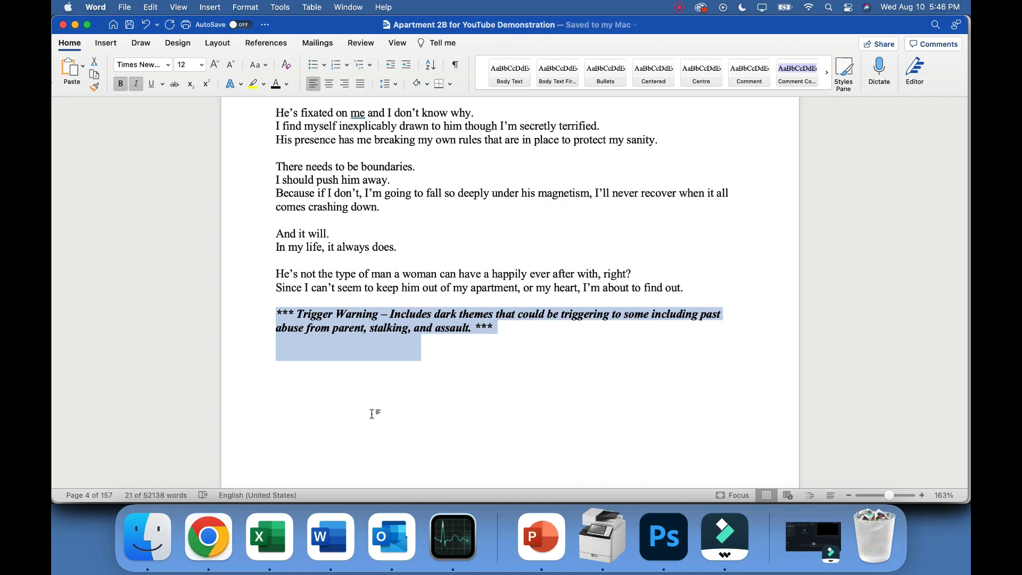
scroll(465, 394, "down", 6)
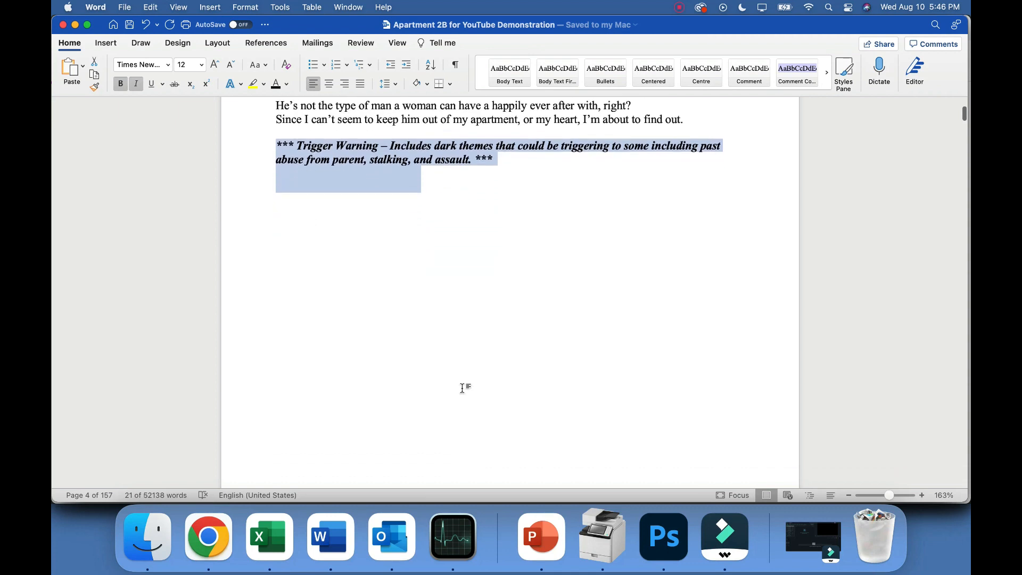
Step: Look through the author's thank-you note to readers on the page after the blurb
scroll(462, 388, "down", 10)
left_click(384, 374)
scroll(384, 375, "down", 4)
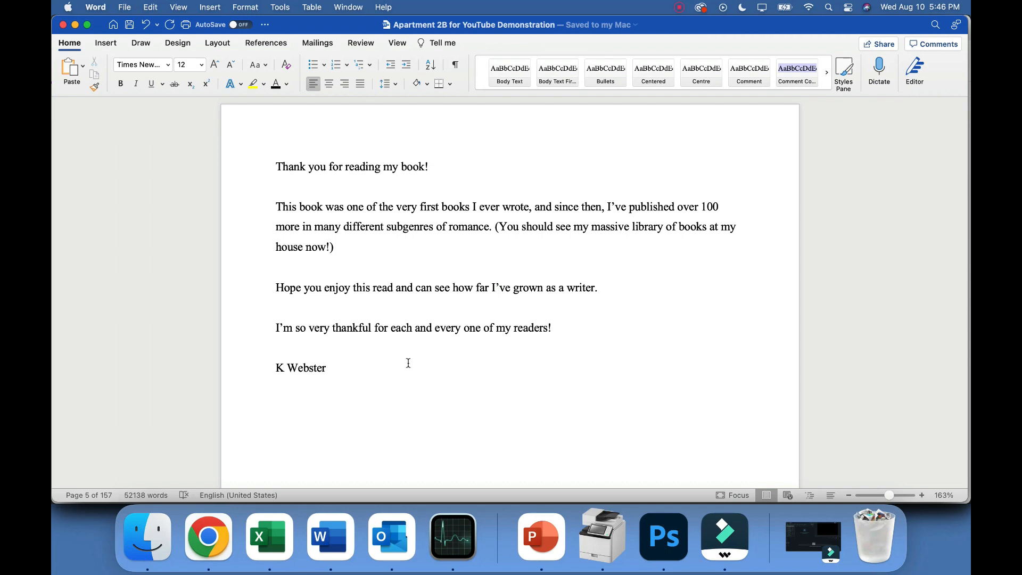
scroll(453, 379, "down", 3)
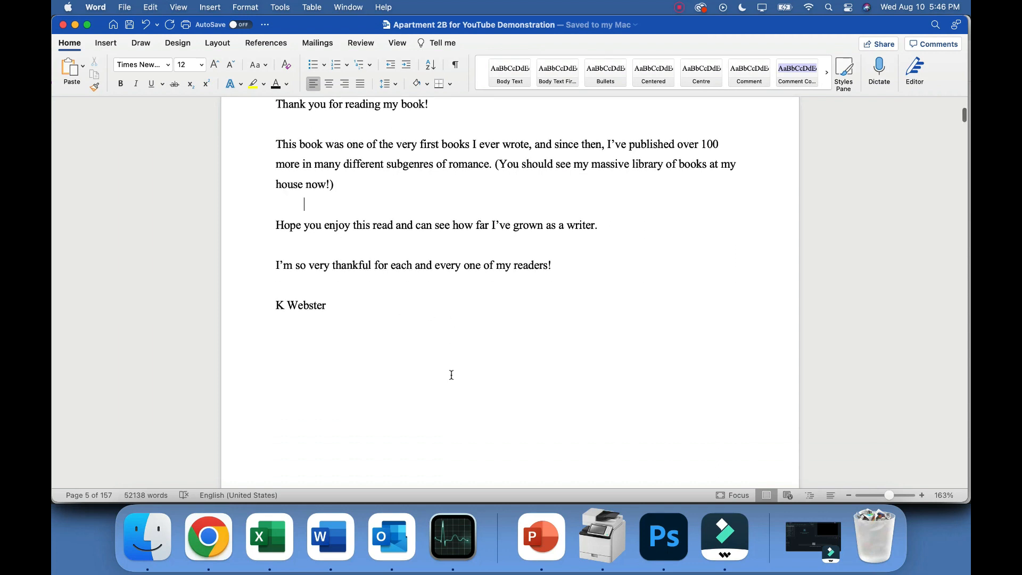
Step: Go to the Prologue and highlight its heading together with the point-of-view name beneath it
scroll(465, 293, "down", 15)
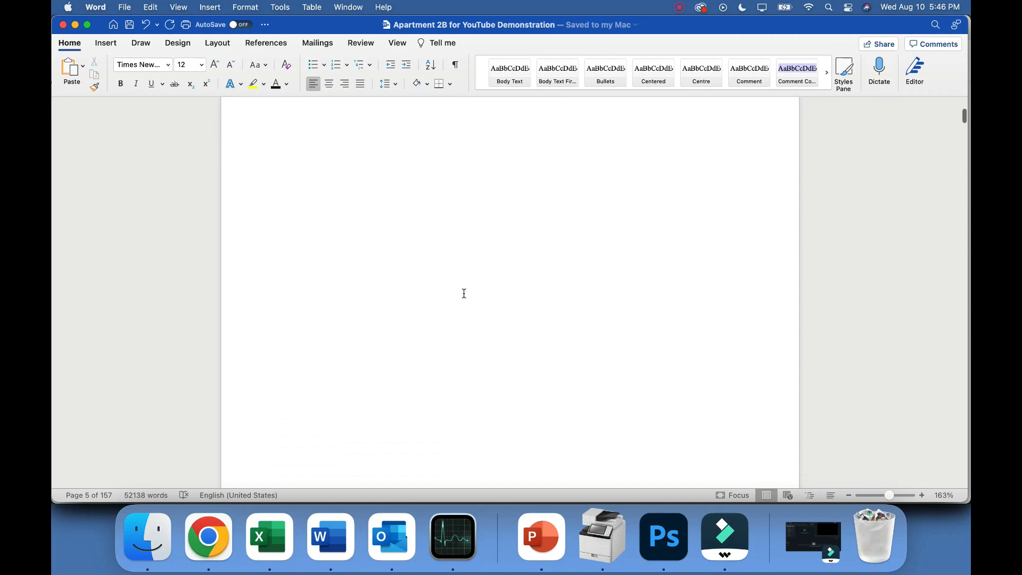
scroll(270, 198, "down", 3)
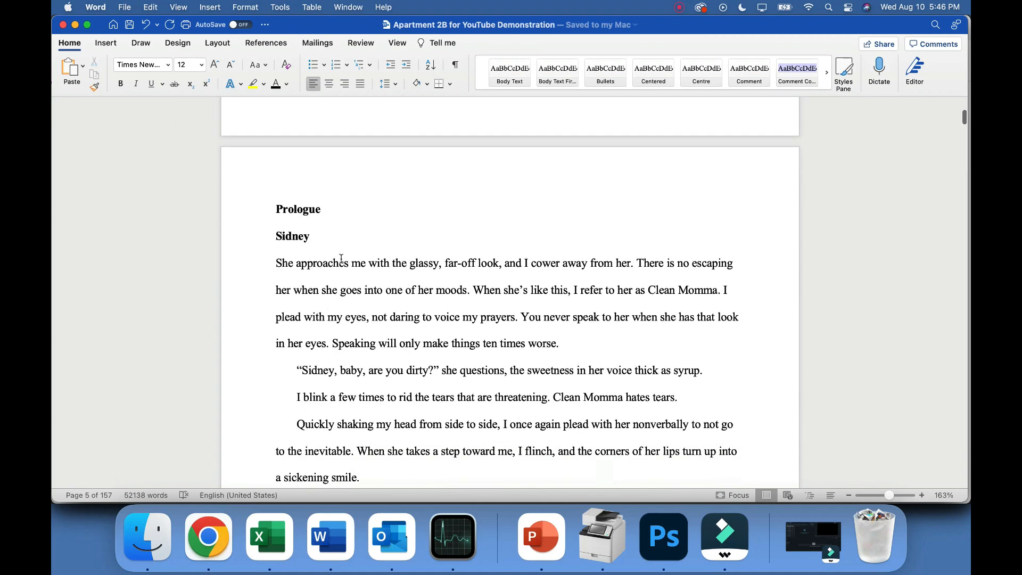
scroll(343, 263, "down", 4)
left_click_drag(277, 146, 336, 166)
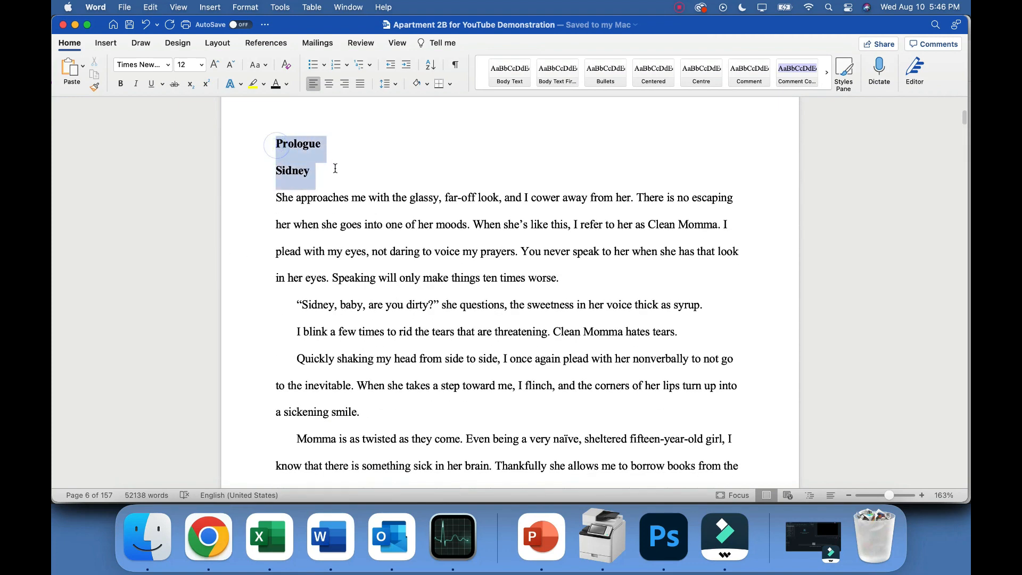
Step: Select the Prologue heading, point-of-view name and first paragraph, and review their indentation and line spacing in the paragraph settings
scroll(302, 159, "down", 1)
left_click(287, 148)
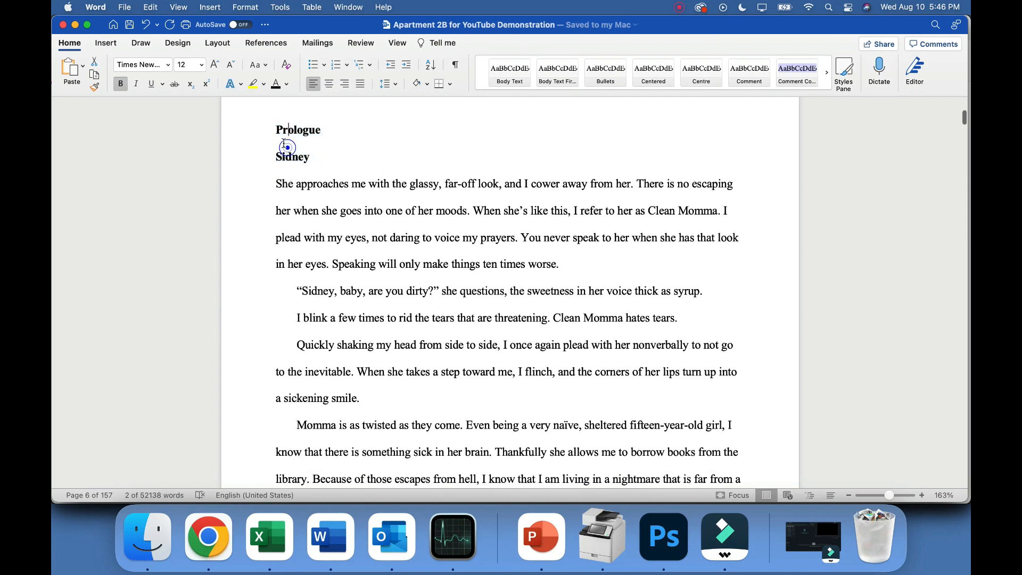
left_click_drag(274, 129, 642, 281)
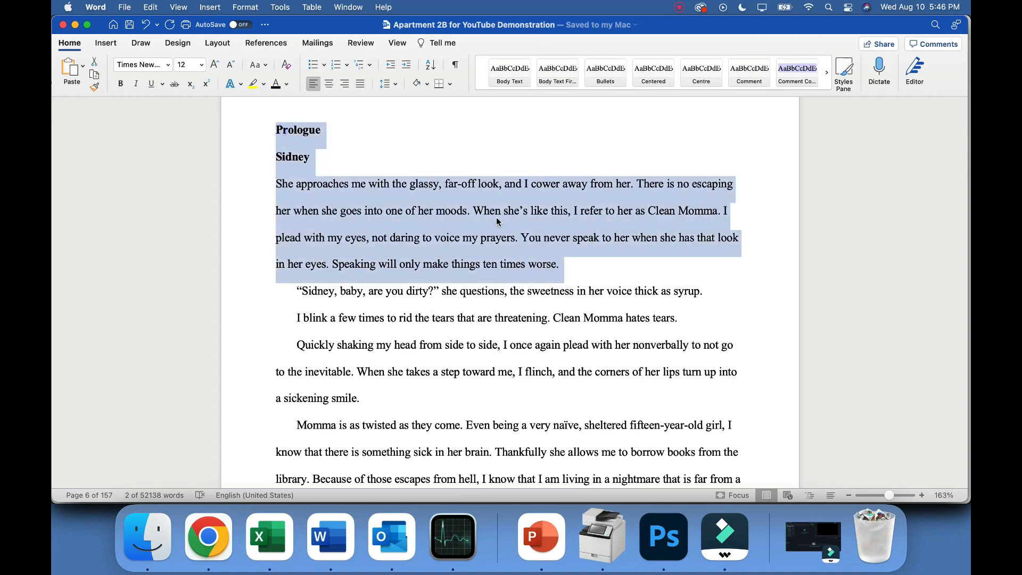
right_click(459, 229)
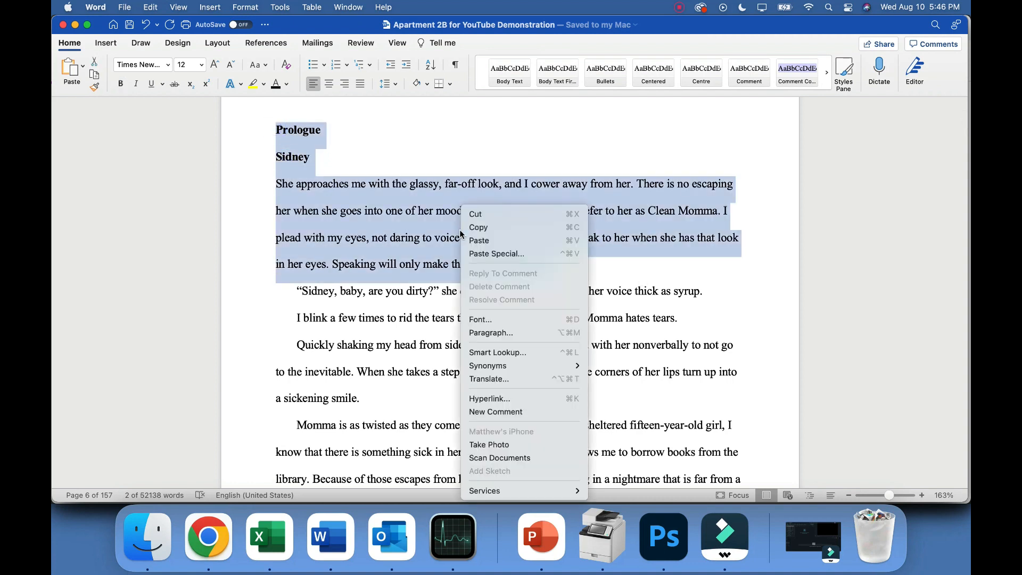
left_click(493, 333)
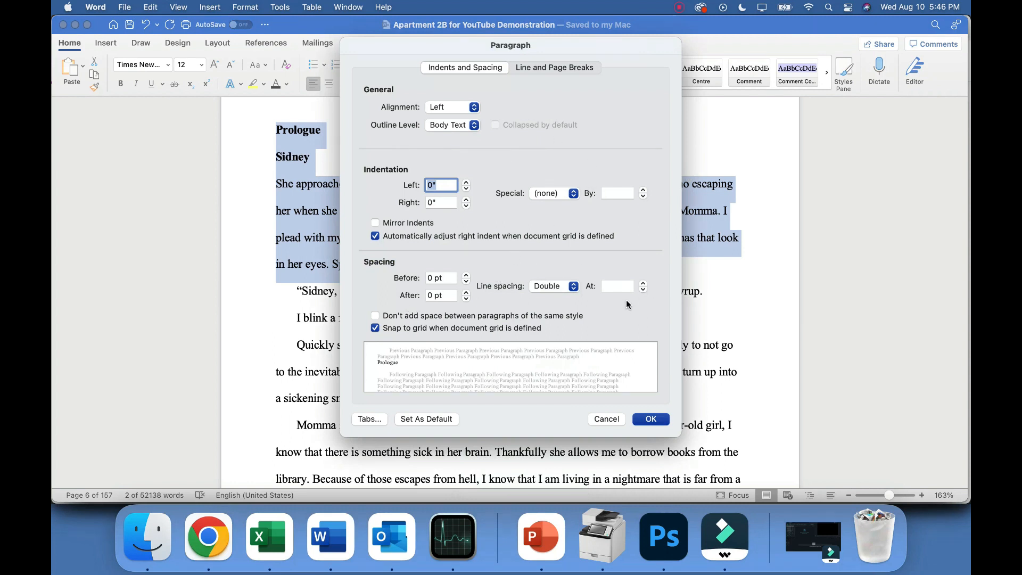
left_click(652, 420)
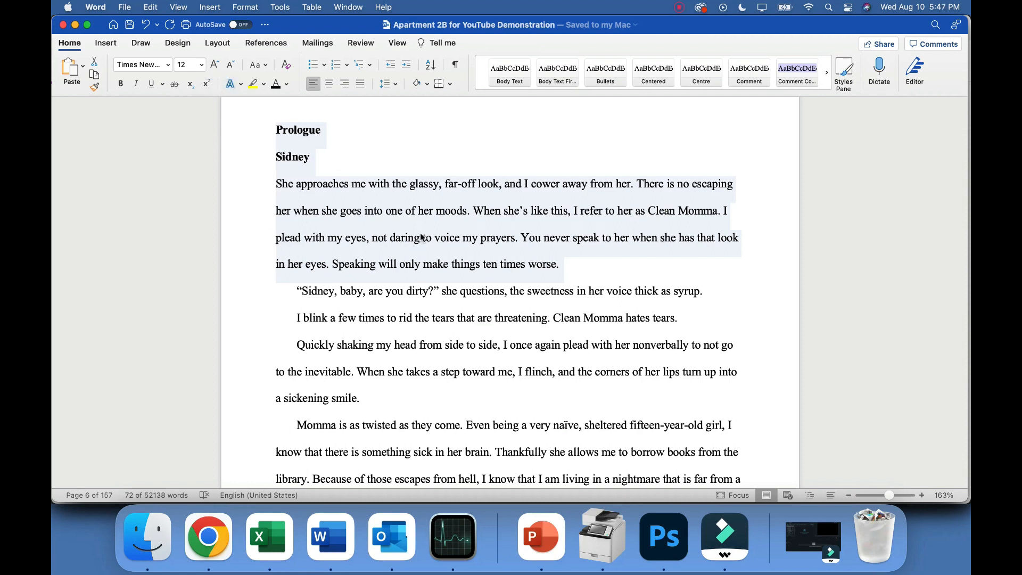
Step: Go to the start of Chapter One and highlight its heading and point-of-view name
scroll(421, 237, "down", 10)
scroll(421, 235, "down", 20)
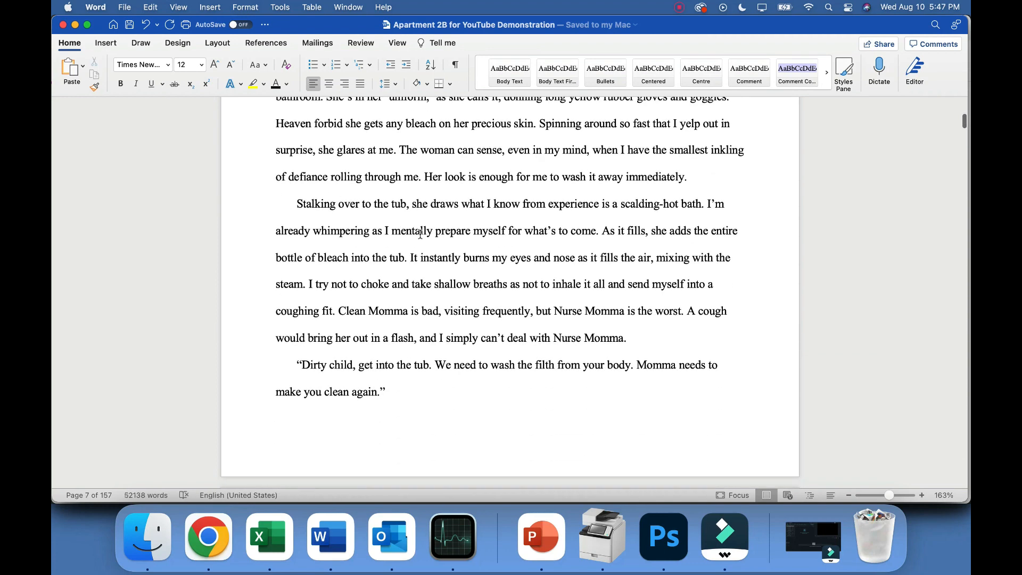
scroll(340, 250, "down", 20)
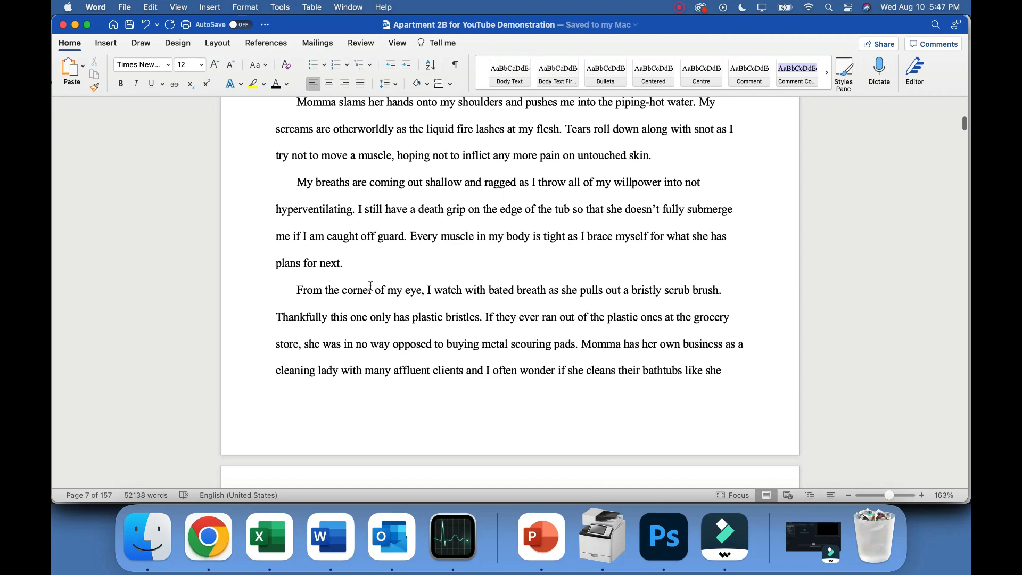
scroll(371, 286, "down", 20)
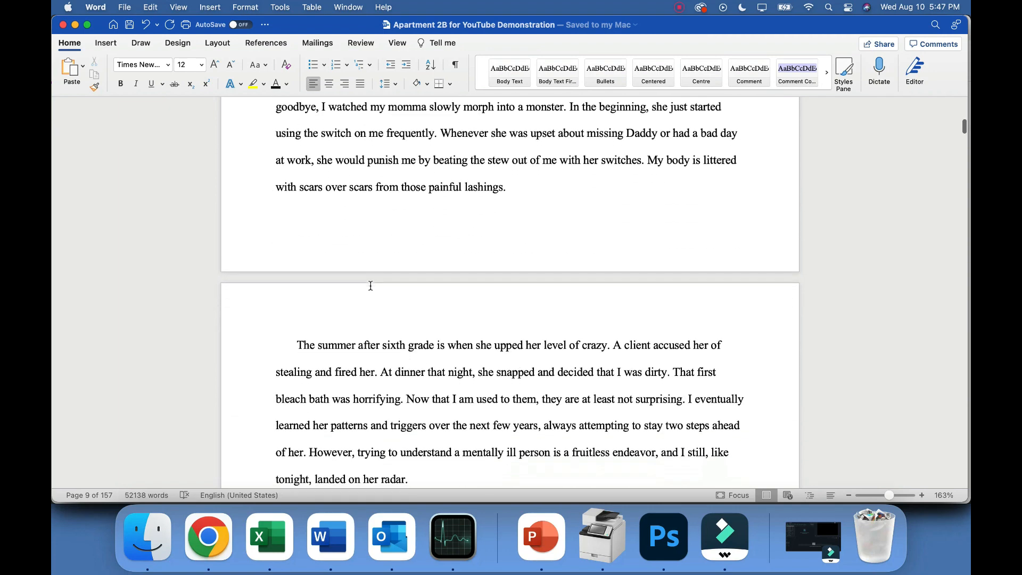
scroll(371, 286, "down", 20)
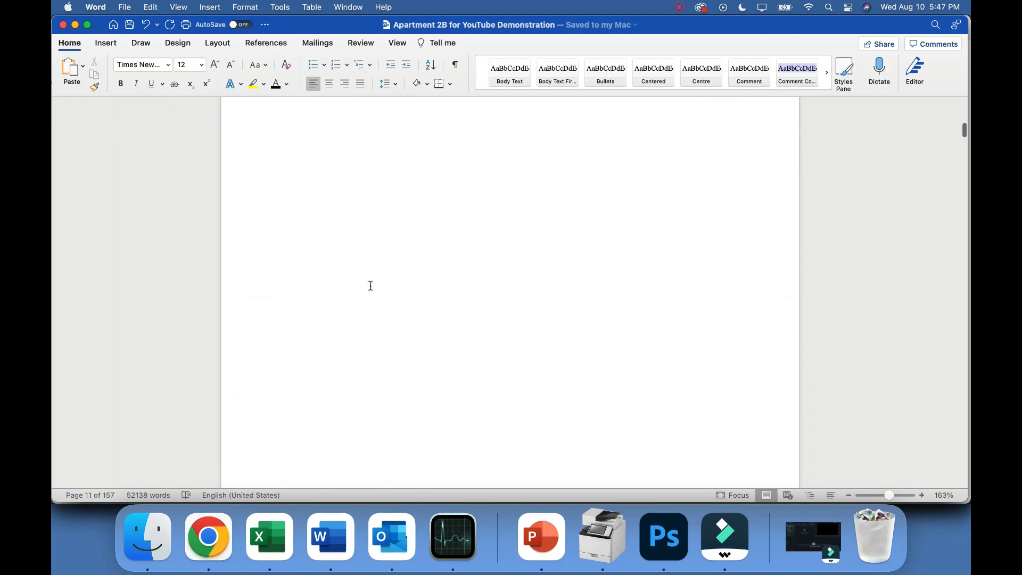
left_click_drag(322, 290, 275, 267)
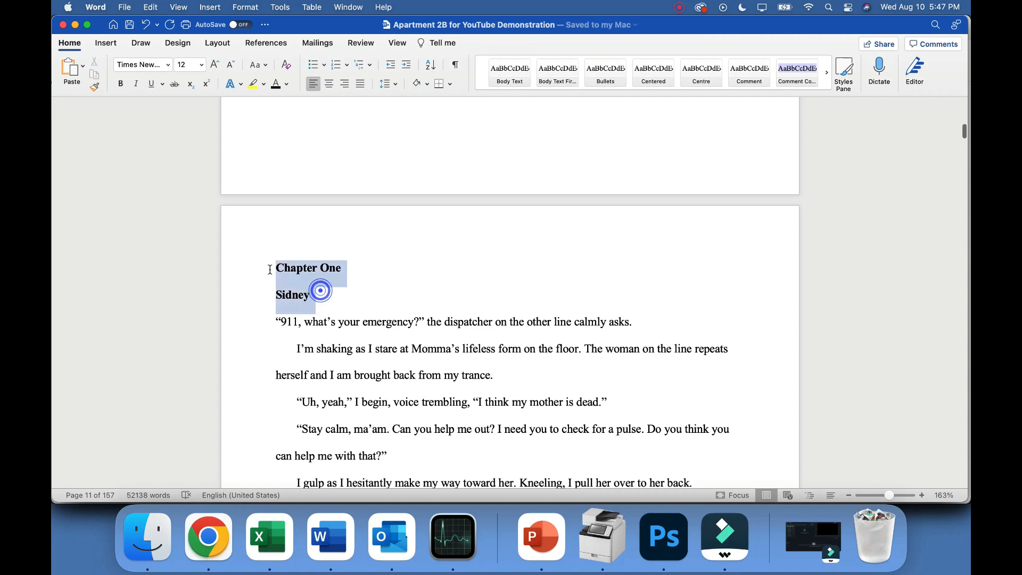
scroll(385, 349, "down", 4)
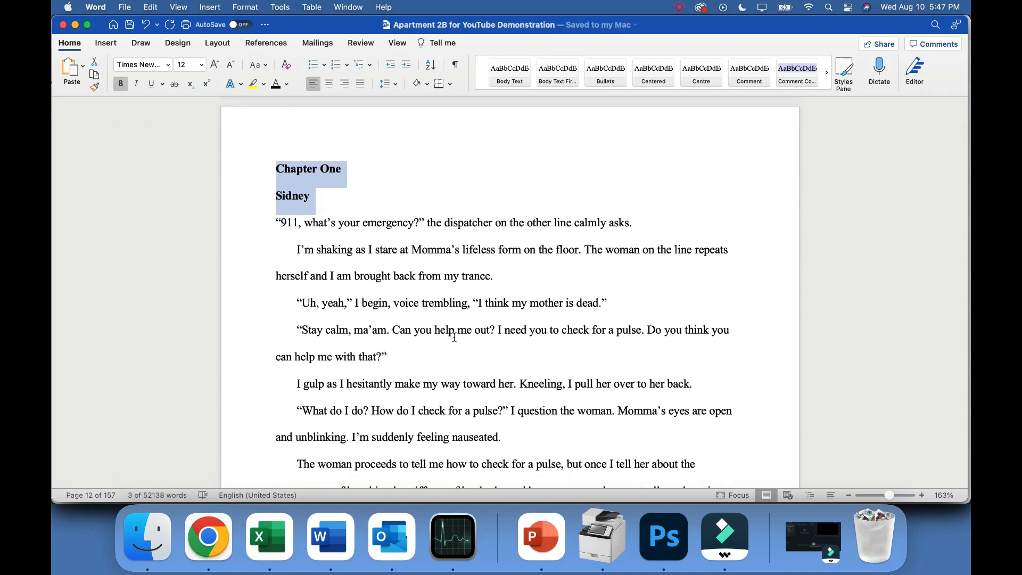
Step: Highlight the indented dialogue in Chapter One from "Uh, yeah" through "can help me with that?"
scroll(454, 337, "down", 2)
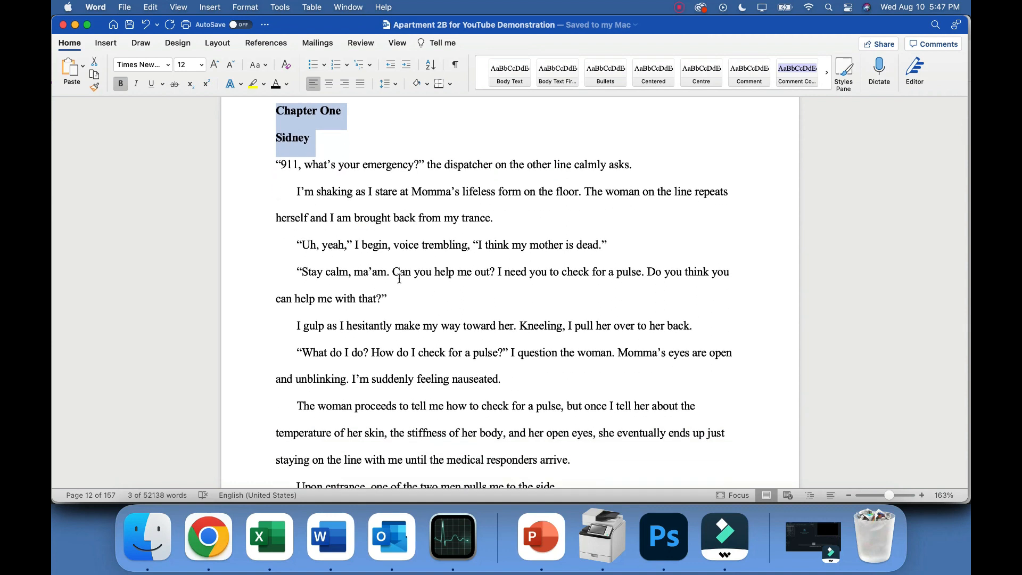
left_click(361, 237)
left_click_drag(296, 244, 606, 245)
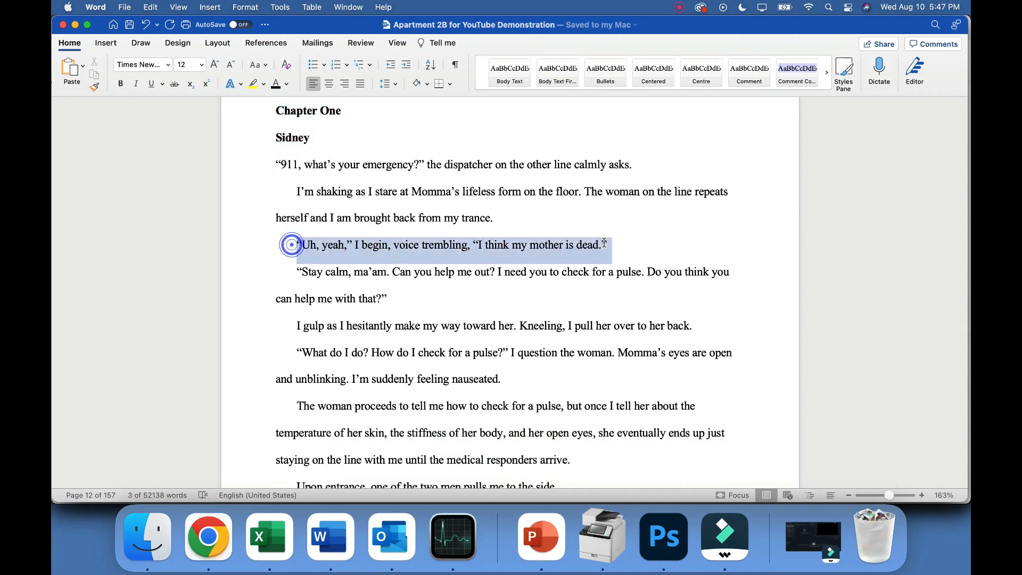
left_click_drag(396, 295, 283, 247)
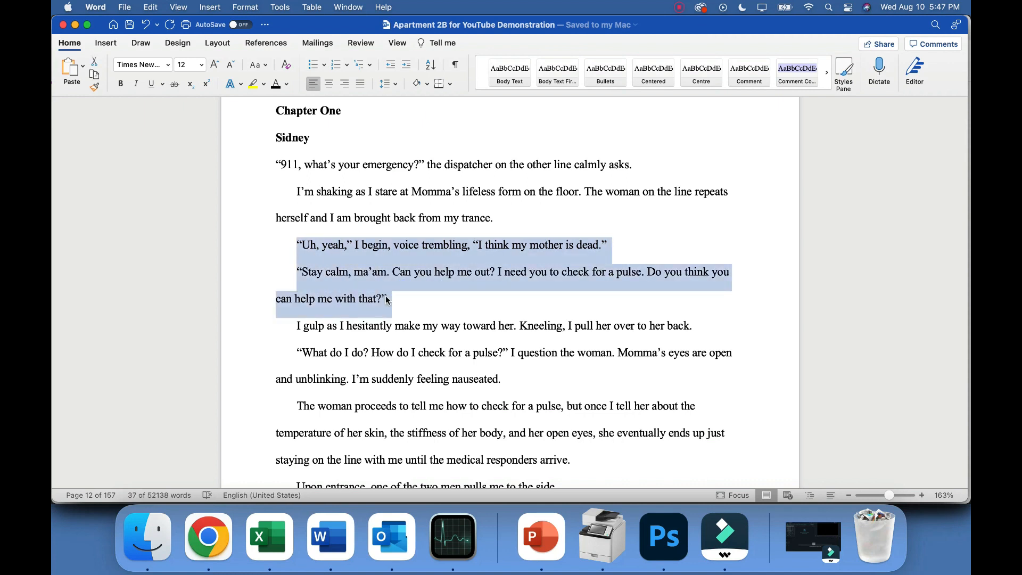
Step: Find the centred *** scene break within Chapter One and highlight it
scroll(481, 305, "down", 10)
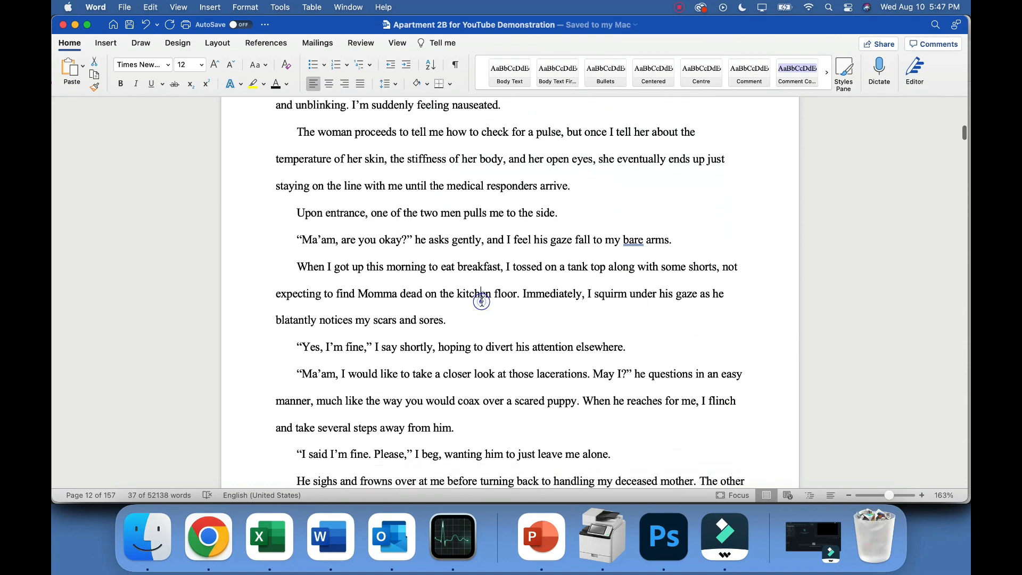
scroll(482, 302, "down", 5)
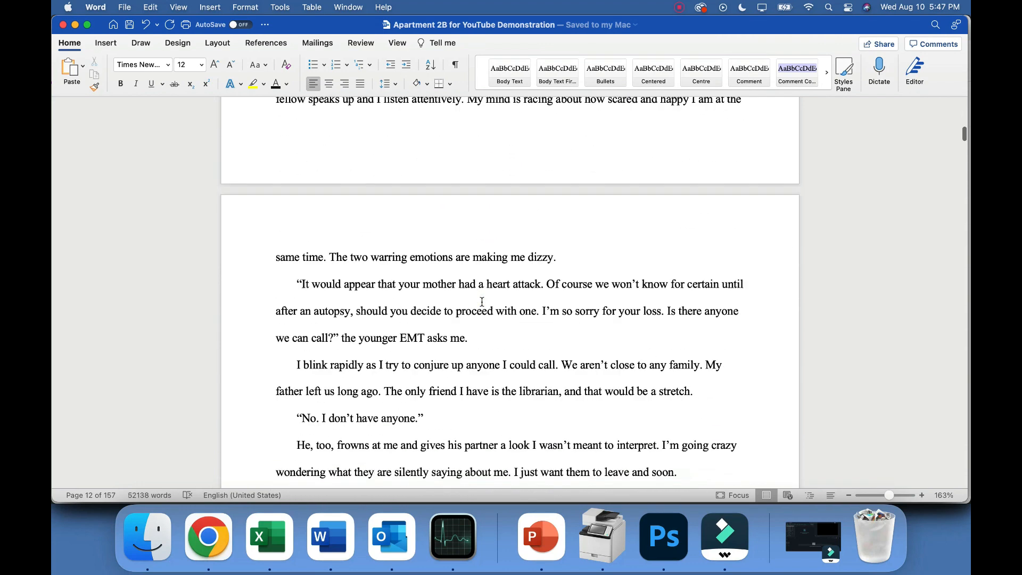
scroll(482, 302, "down", 4)
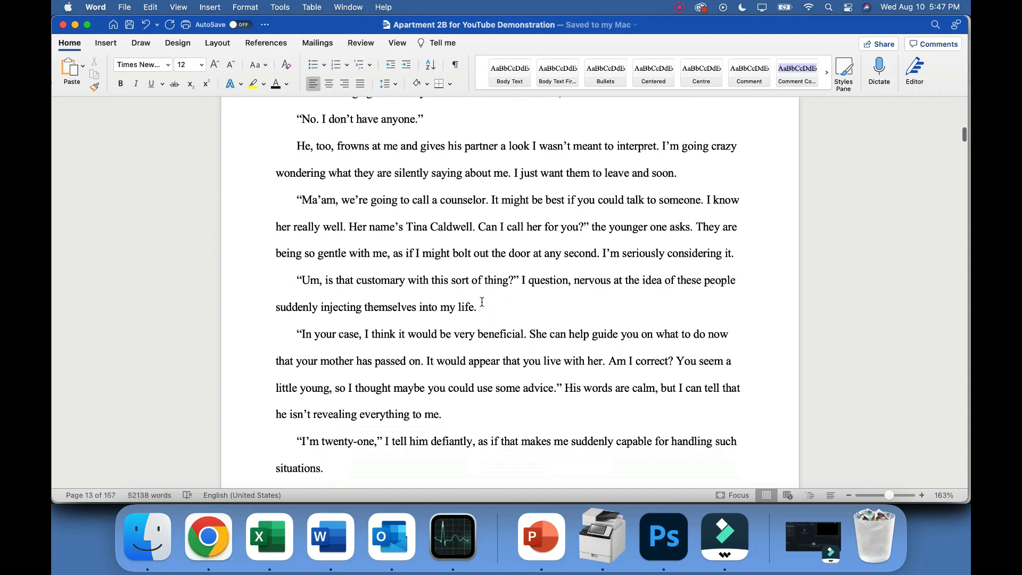
scroll(482, 302, "down", 20)
scroll(482, 302, "up", 5)
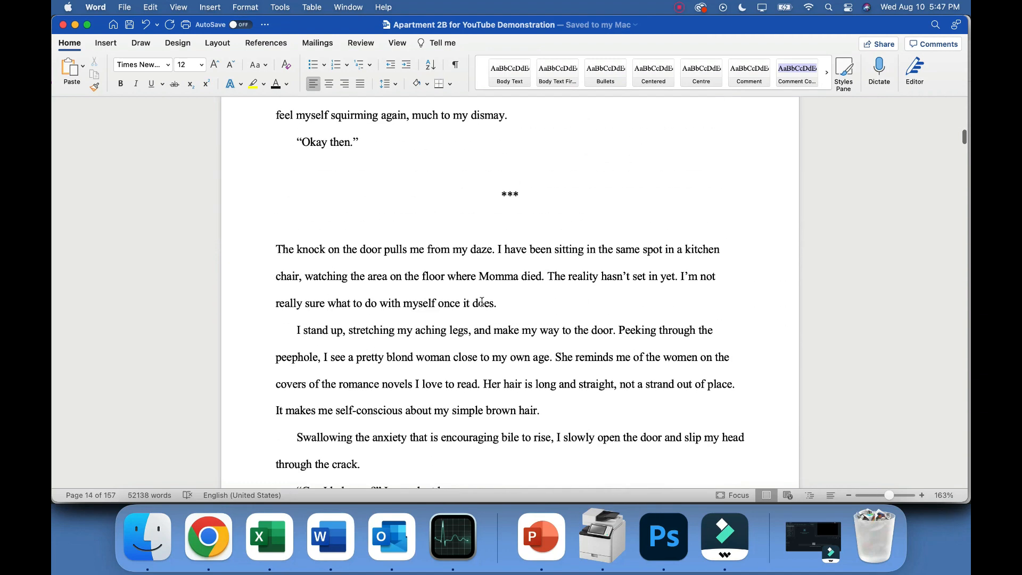
scroll(482, 302, "up", 1)
triple_click(536, 247)
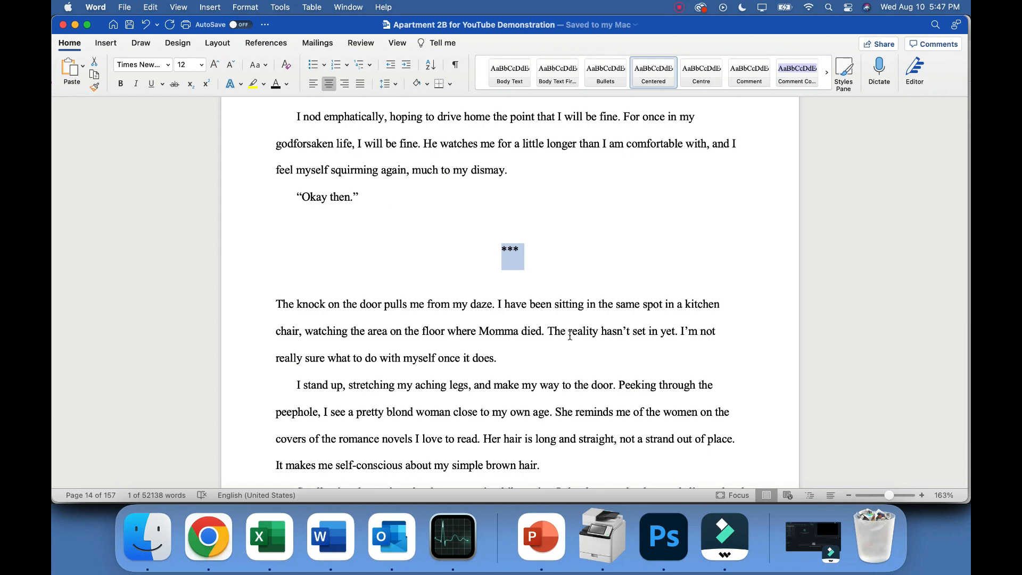
Step: Go to the start of Chapter Two and highlight its heading and point-of-view name
scroll(570, 335, "down", 20)
scroll(570, 336, "down", 15)
left_click(373, 369)
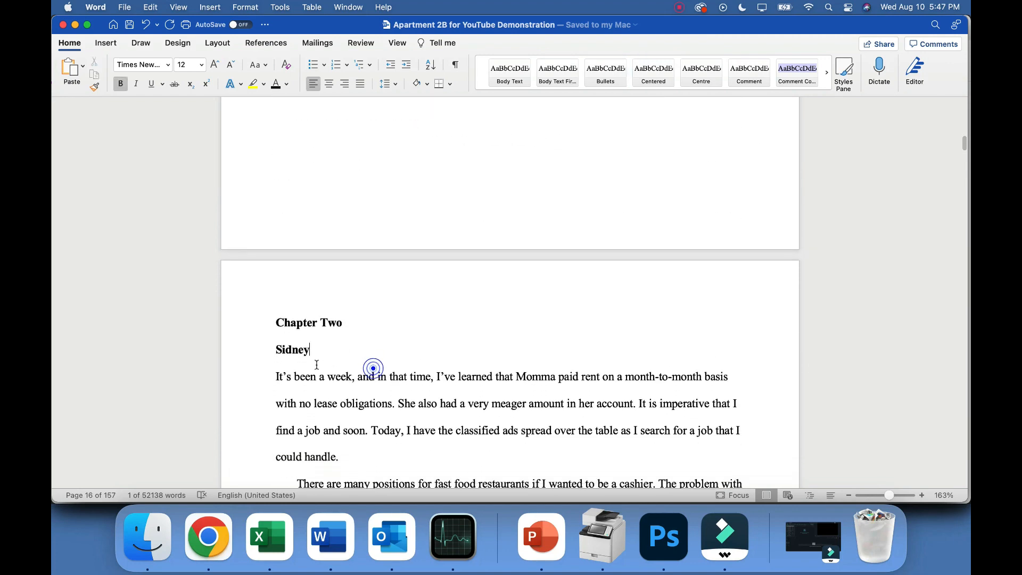
left_click_drag(322, 347, 249, 323)
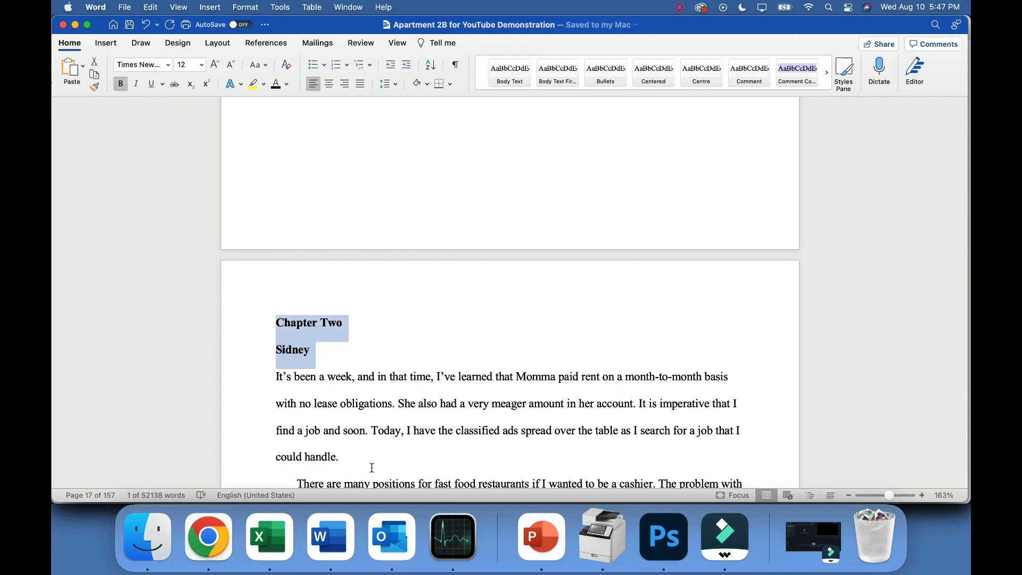
scroll(372, 468, "down", 2)
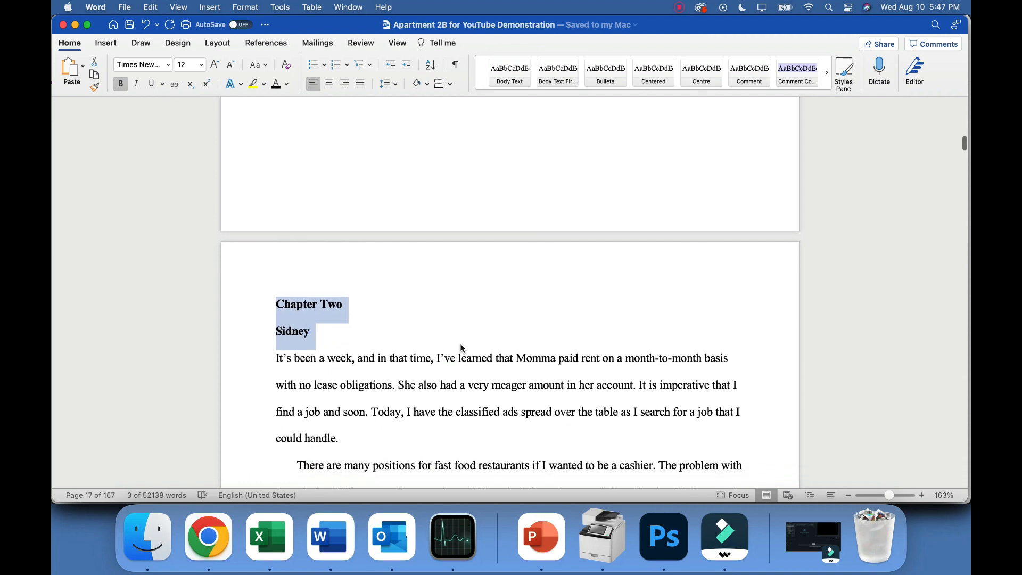
Step: Page through Chapter Two to the start of Chapter Three
scroll(461, 347, "down", 15)
scroll(461, 345, "down", 20)
scroll(461, 345, "down", 5)
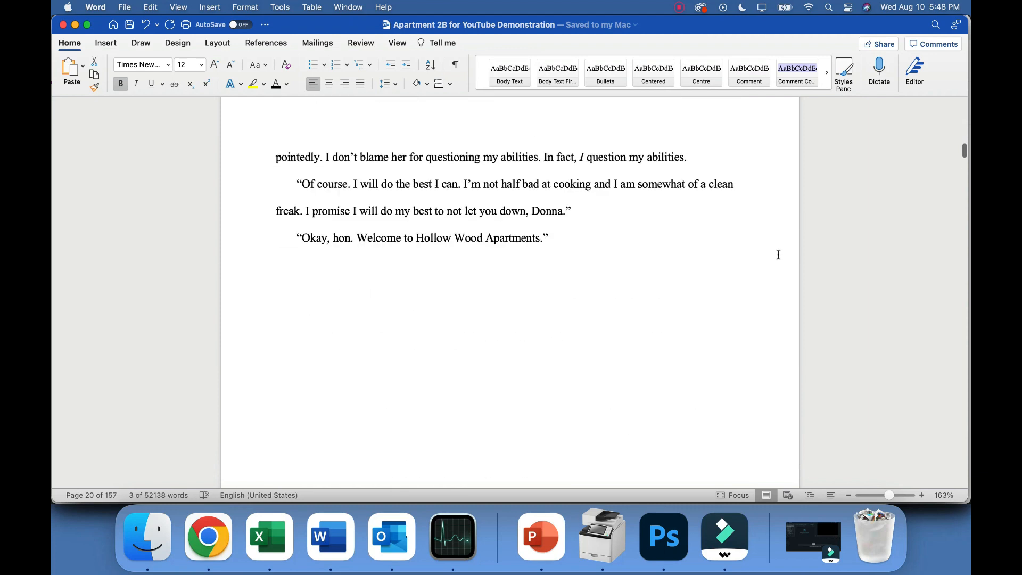
scroll(778, 254, "down", 10)
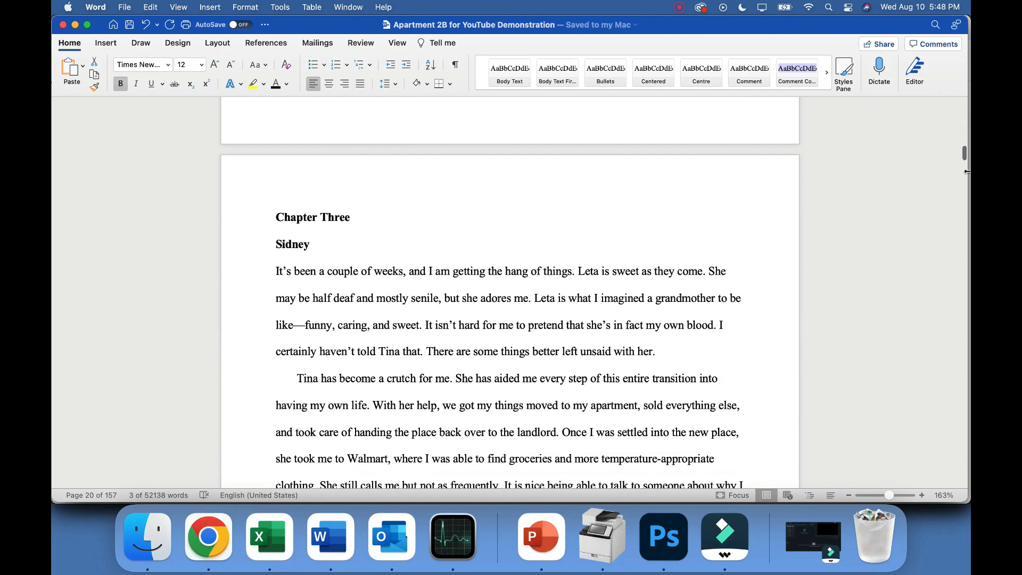
Step: Go to the end of the story past Chapter Eighteen and highlight the *** break above the "I hope you enjoyed" note
left_click_drag(964, 153, 966, 431)
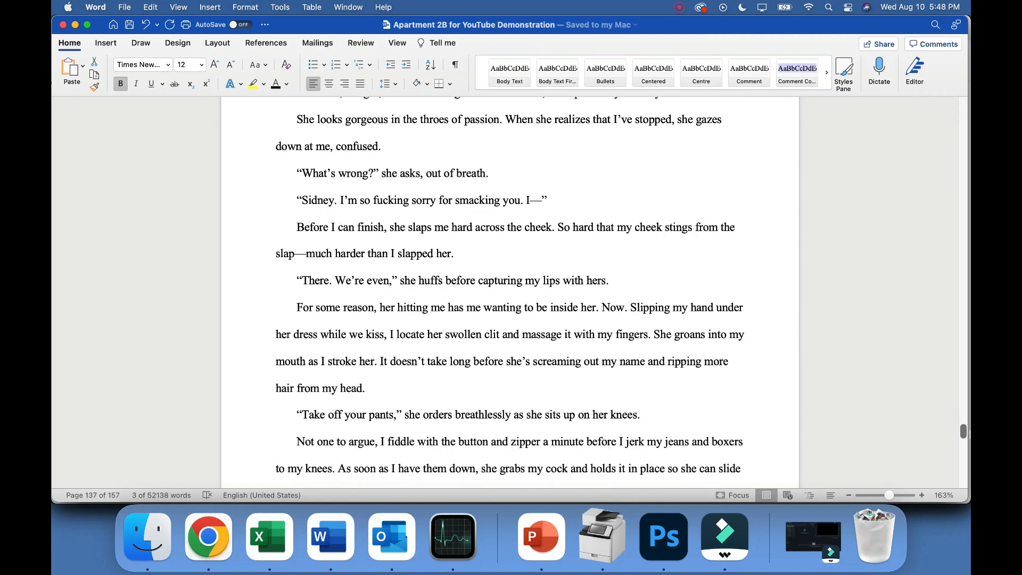
scroll(965, 429, "down", 15)
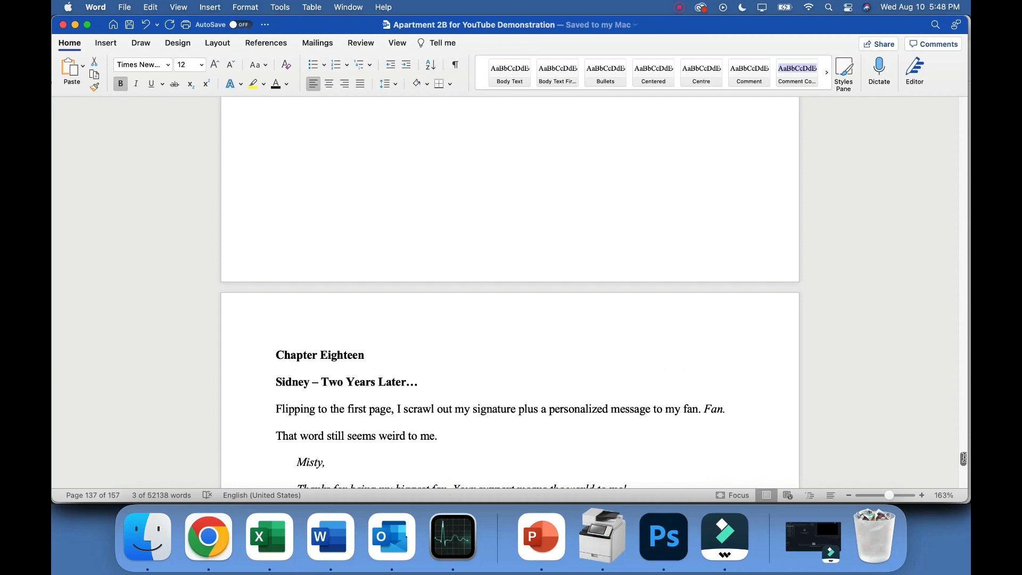
scroll(657, 399, "down", 20)
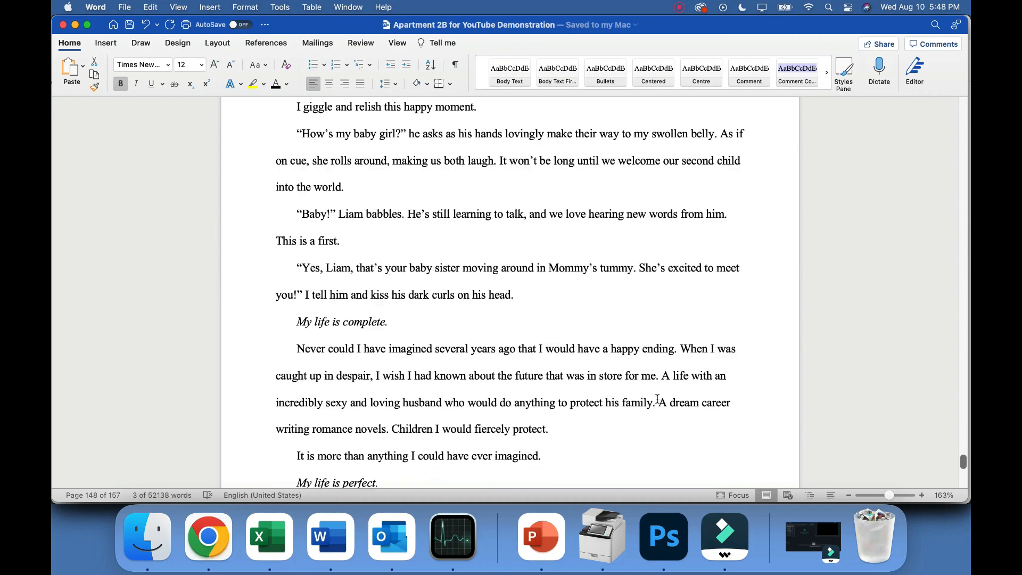
scroll(658, 398, "down", 20)
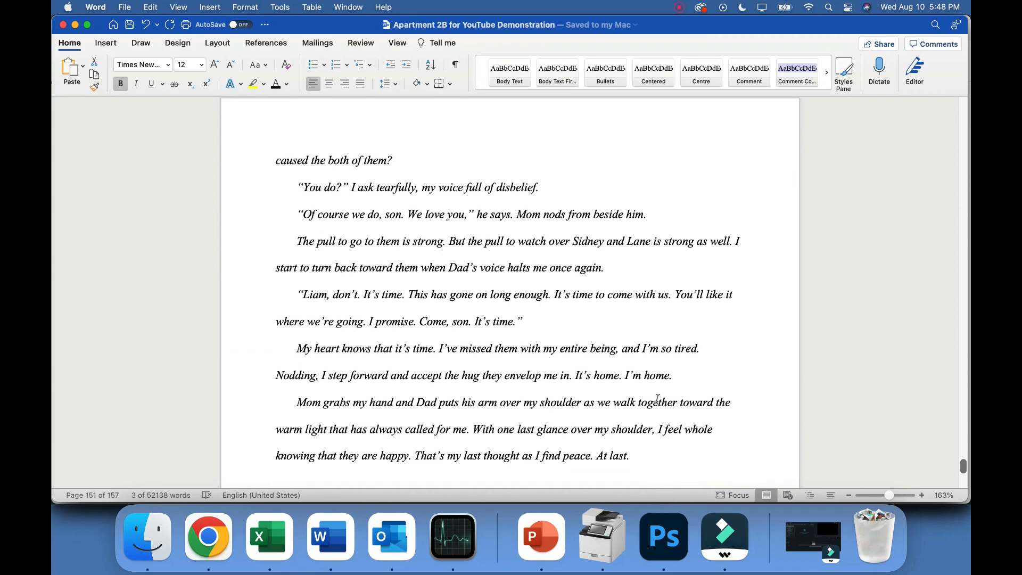
scroll(659, 403, "down", 5)
scroll(659, 403, "up", 4)
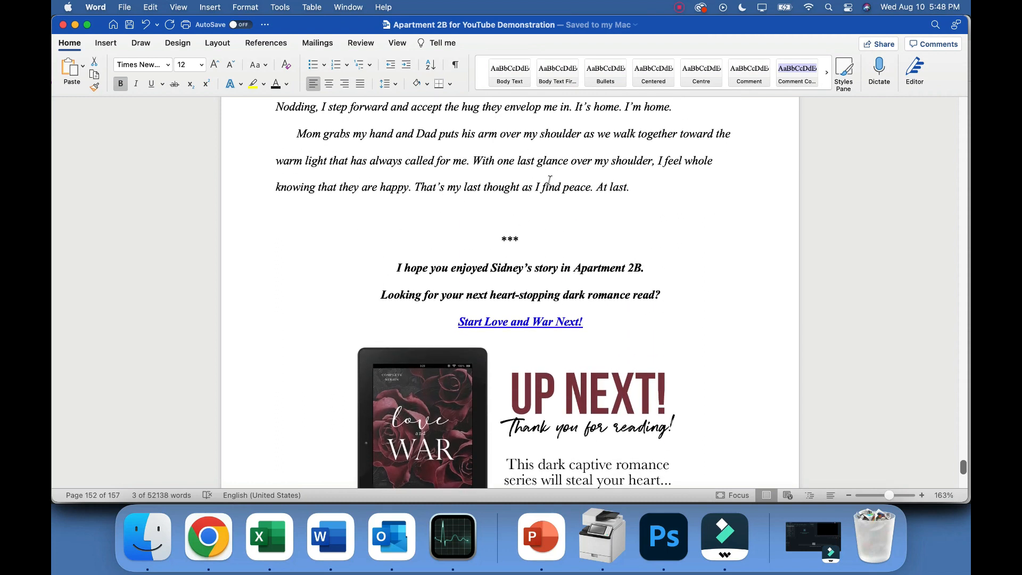
scroll(551, 238, "down", 2)
double_click(532, 196)
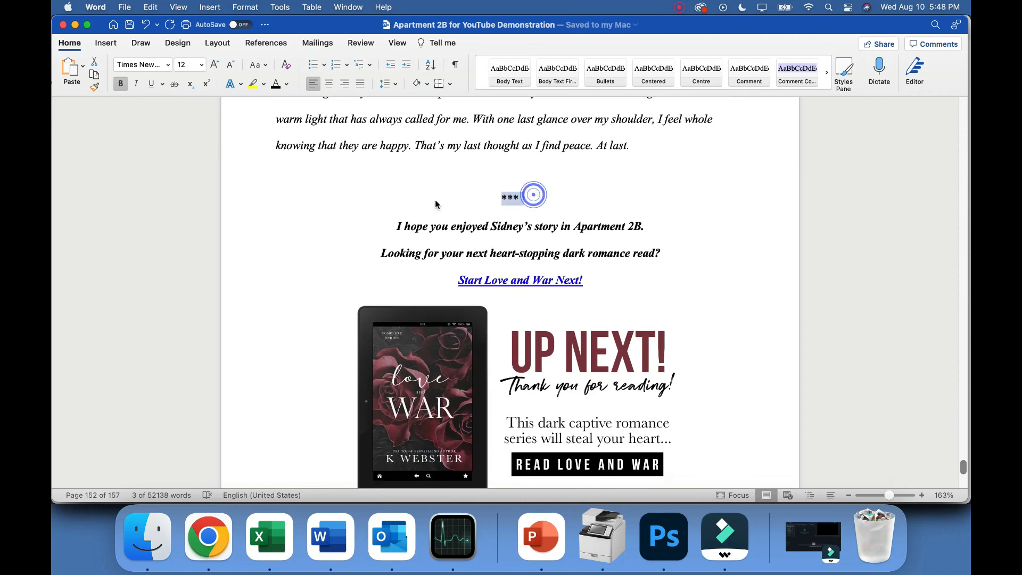
Step: Highlight the "I hope you enjoyed" line, and the next-read question together with its Start Love and War Next! link
scroll(542, 148, "down", 2)
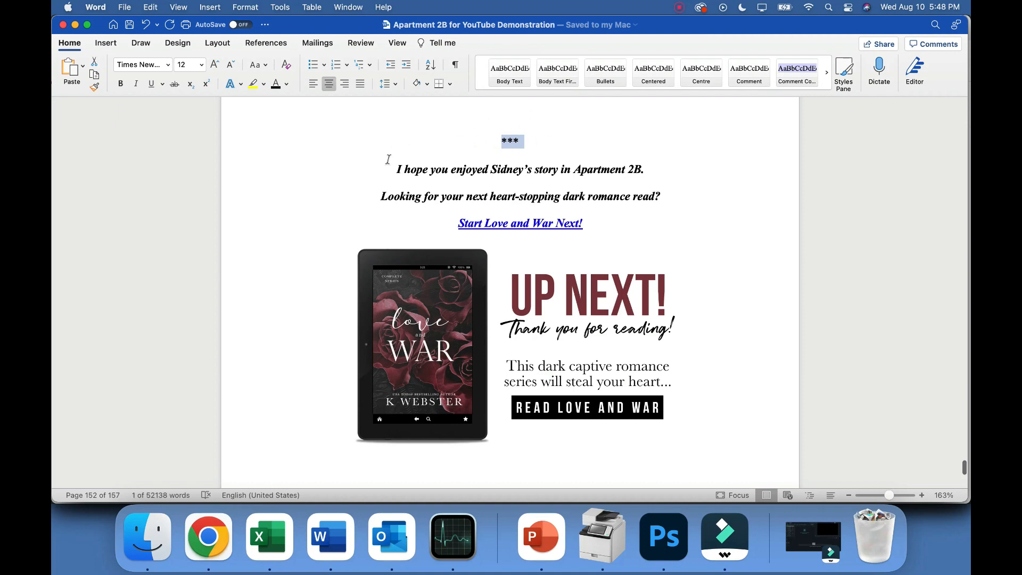
left_click_drag(390, 169, 647, 181)
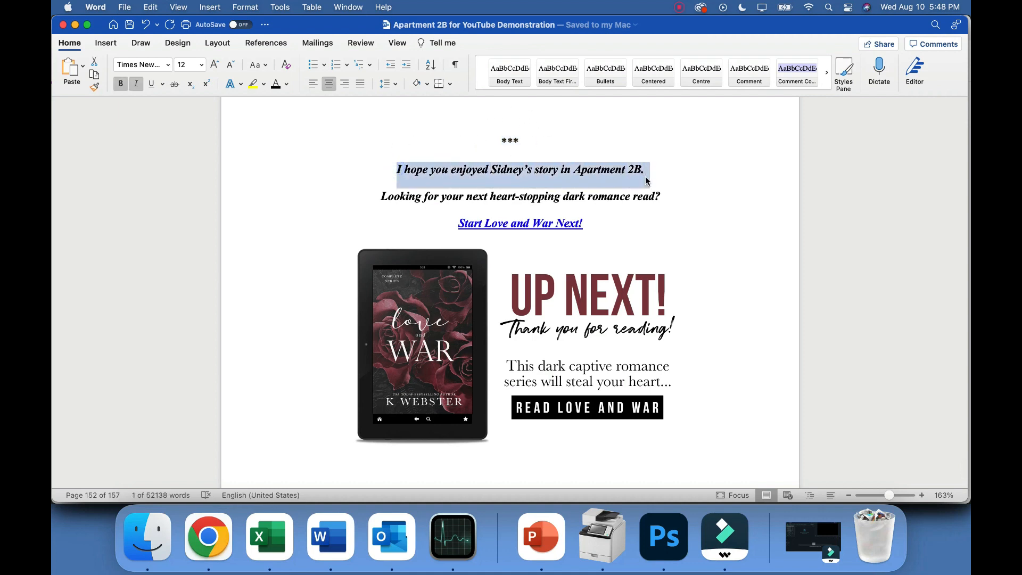
left_click(383, 196)
left_click_drag(383, 196, 619, 233)
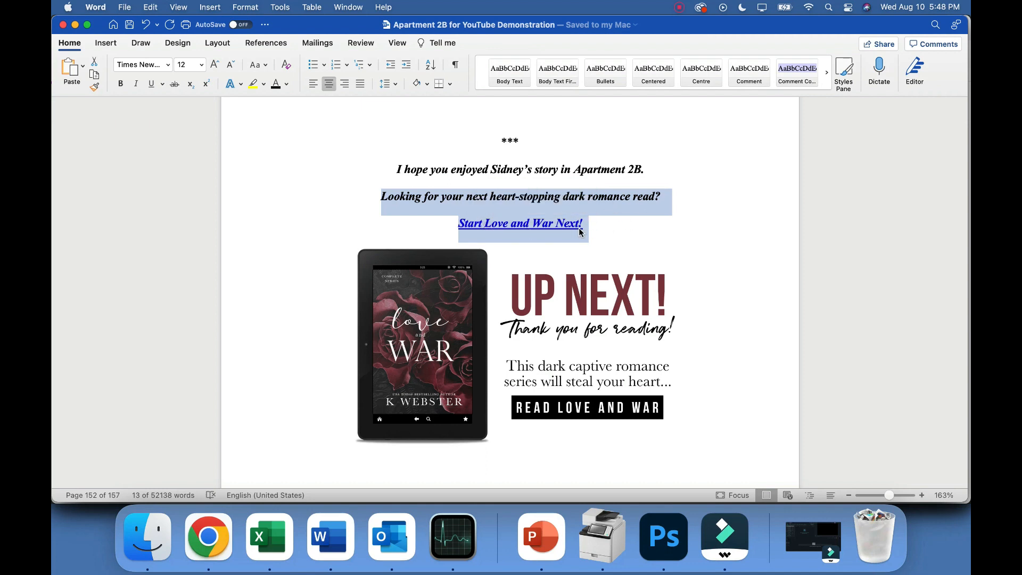
left_click(645, 199)
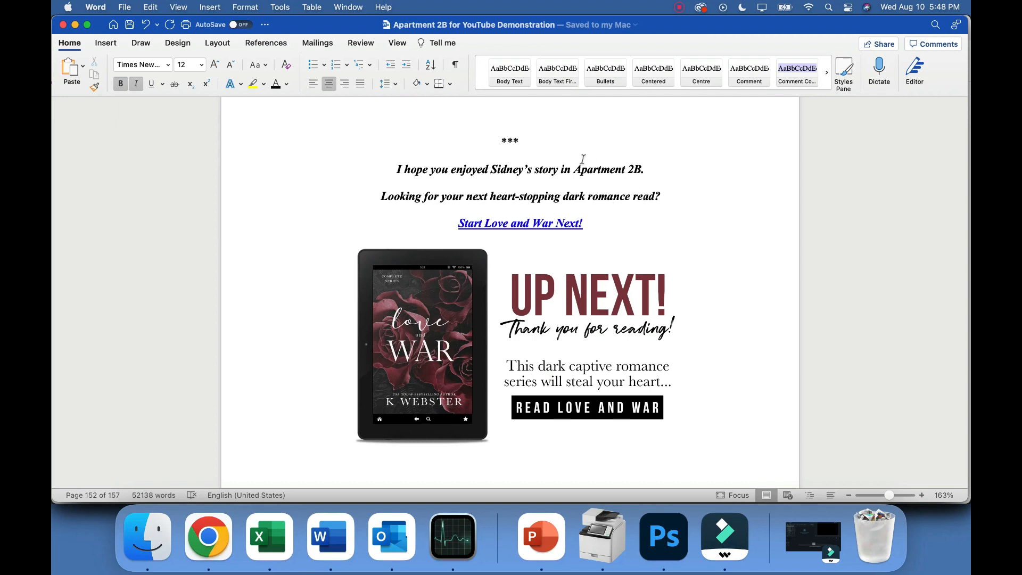
Step: Go past the Up Next graphic to the About the Author page and highlight its heading
scroll(298, 402, "down", 3)
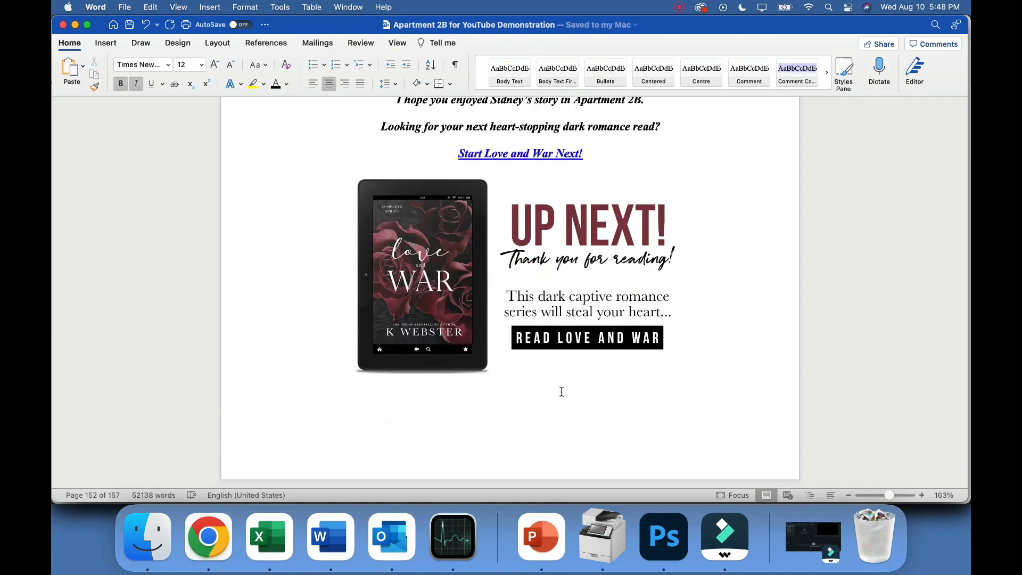
scroll(553, 429, "down", 8)
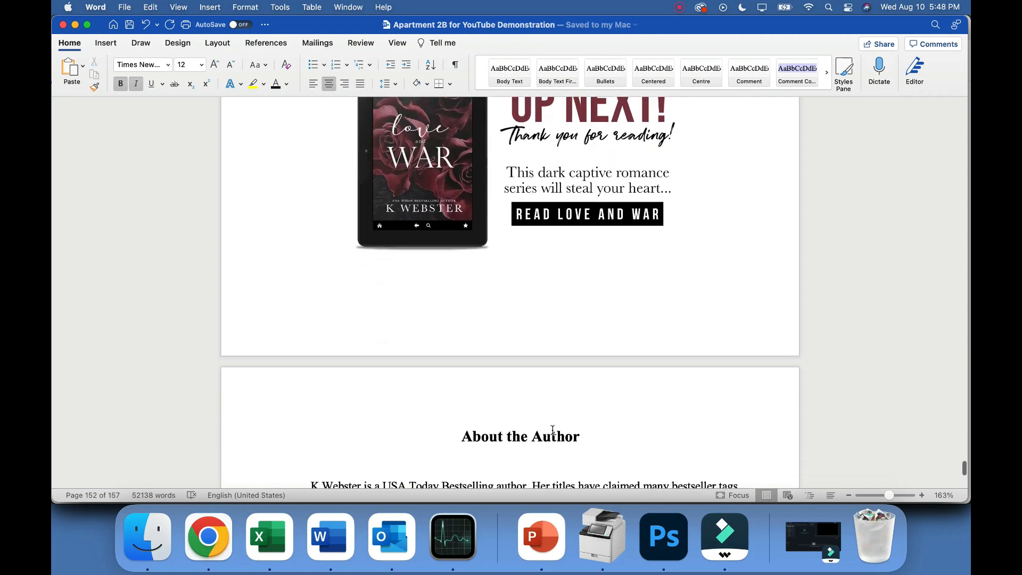
scroll(553, 431, "down", 6)
left_click(536, 342)
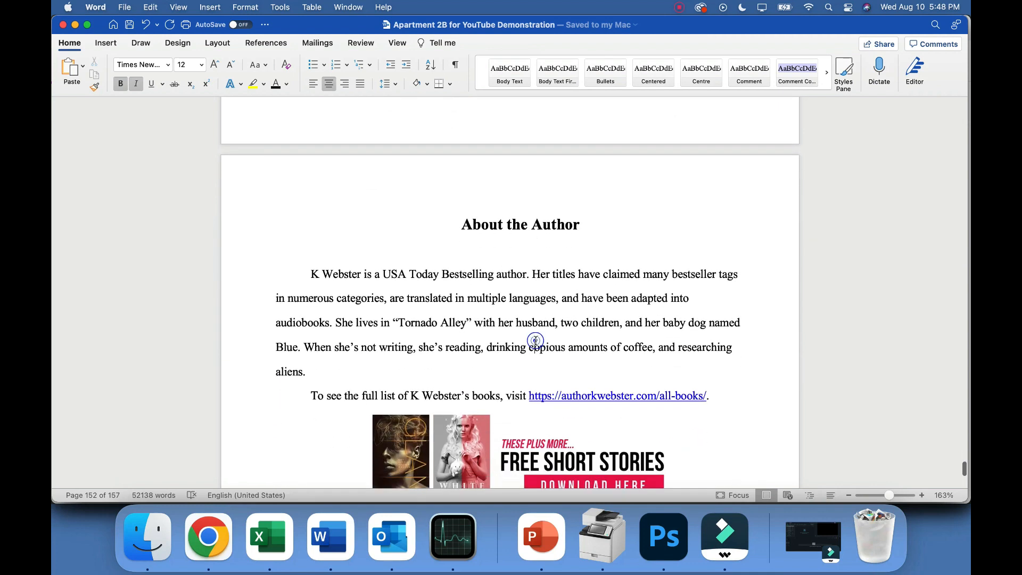
scroll(537, 344, "down", 2)
scroll(537, 344, "down", 2)
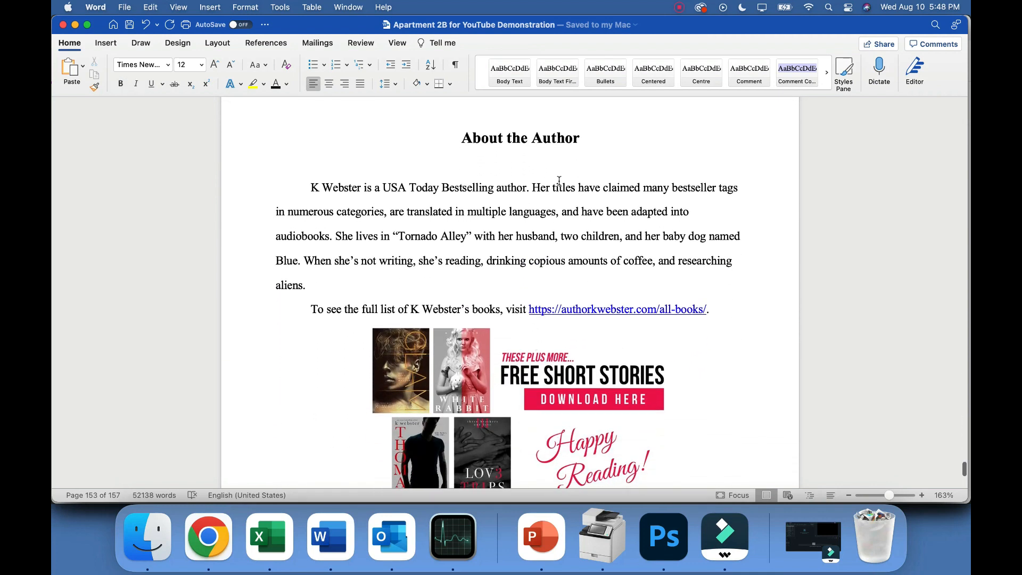
triple_click(439, 146)
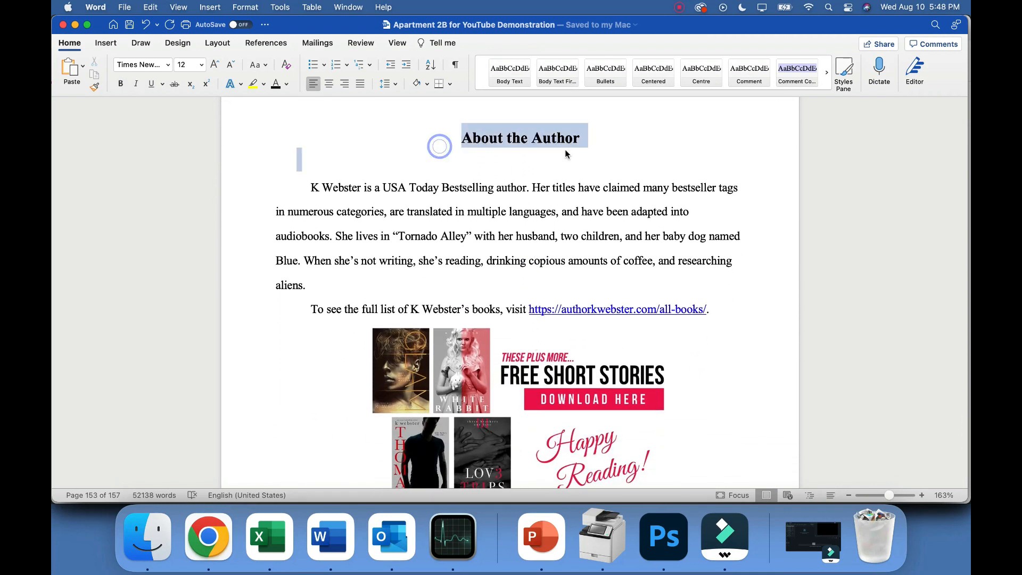
left_click(495, 201)
Step: Review the author page's bio, free short stories graphic, and download, newsletter and private group links
scroll(417, 257, "down", 2)
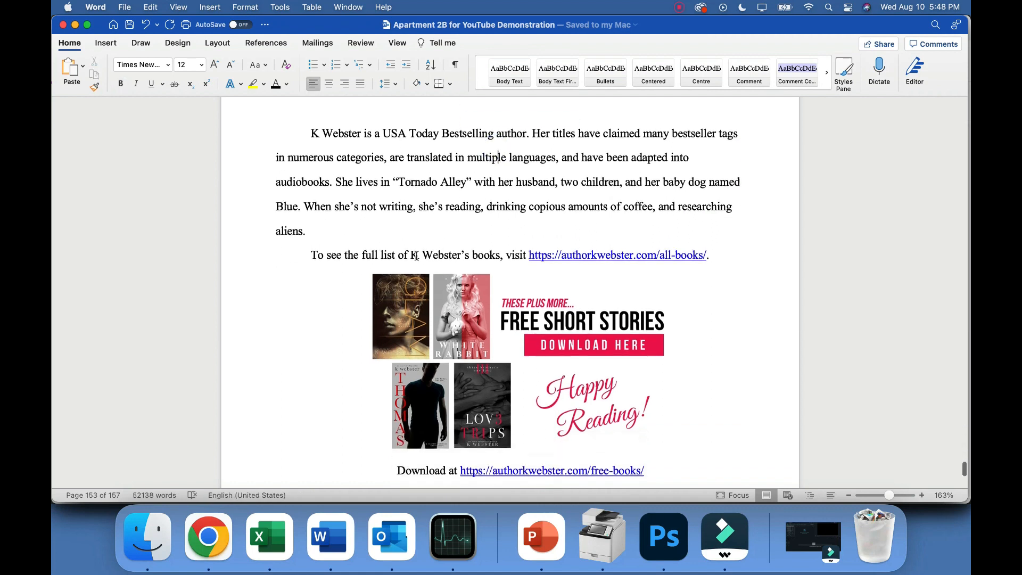
scroll(417, 256, "down", 1)
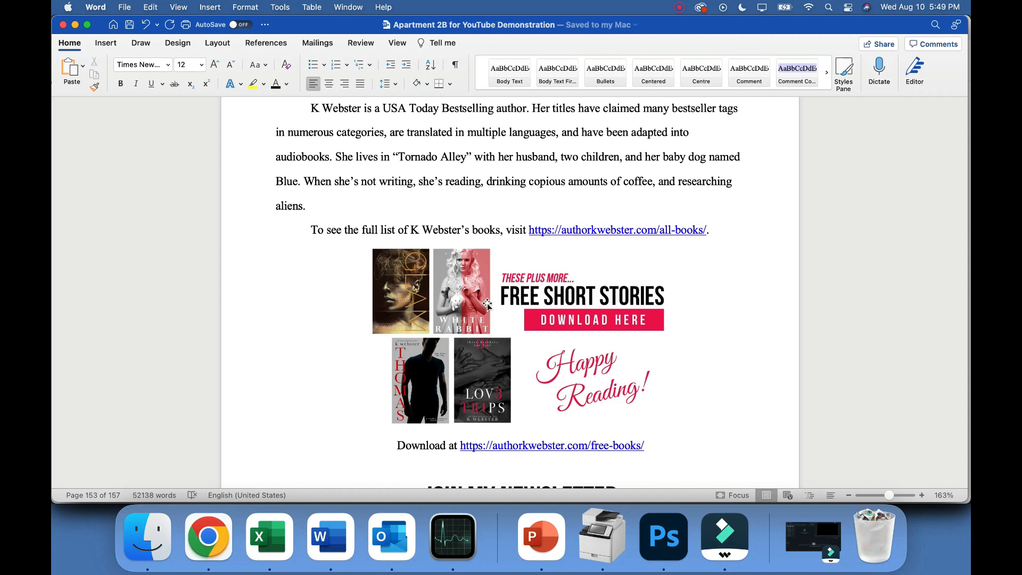
scroll(487, 305, "down", 2)
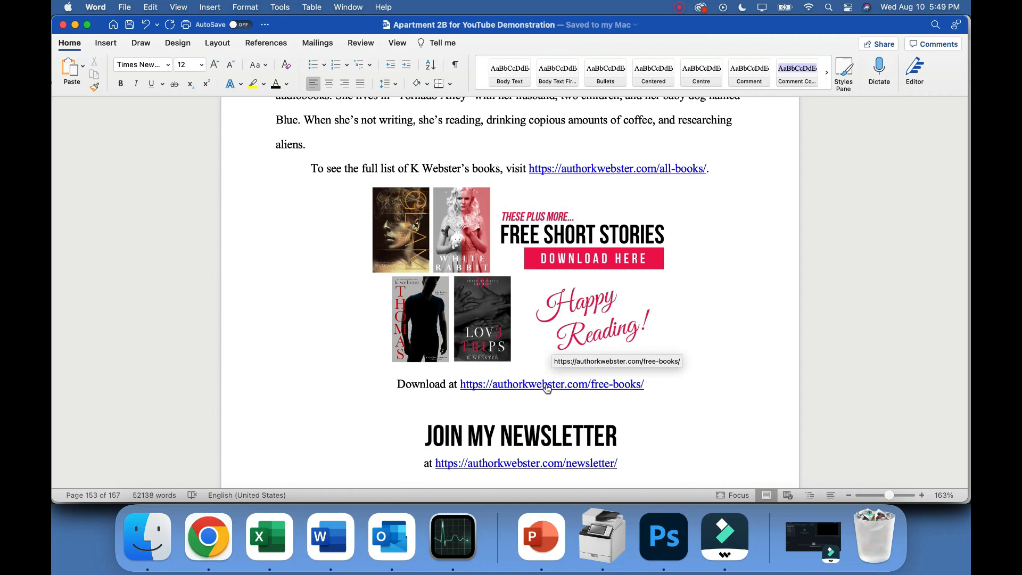
scroll(548, 389, "down", 5)
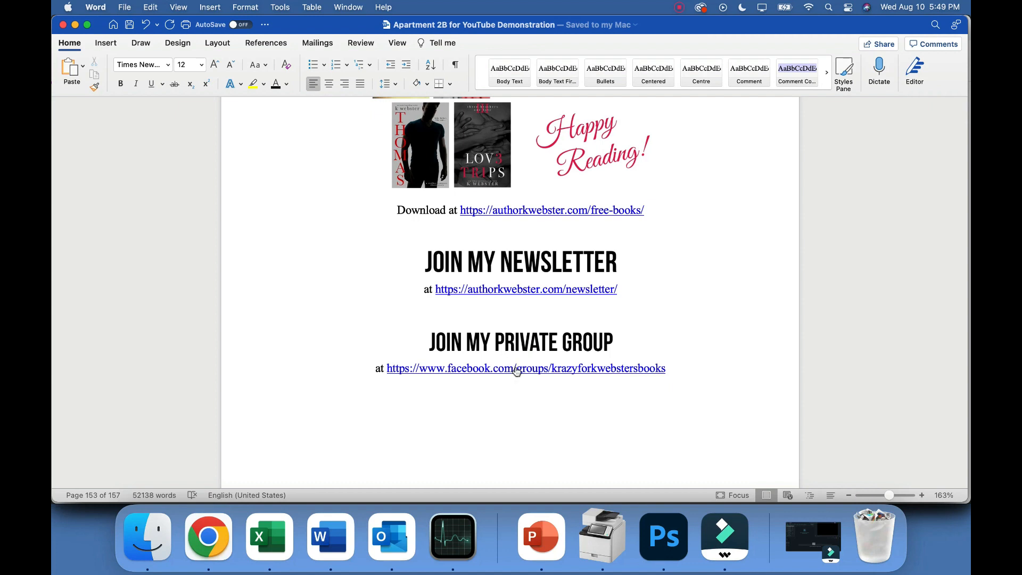
scroll(536, 347, "down", 5)
Step: Go to the page of social media links and highlight the list from its "Follow" heading through LinkedIn
scroll(535, 347, "down", 9)
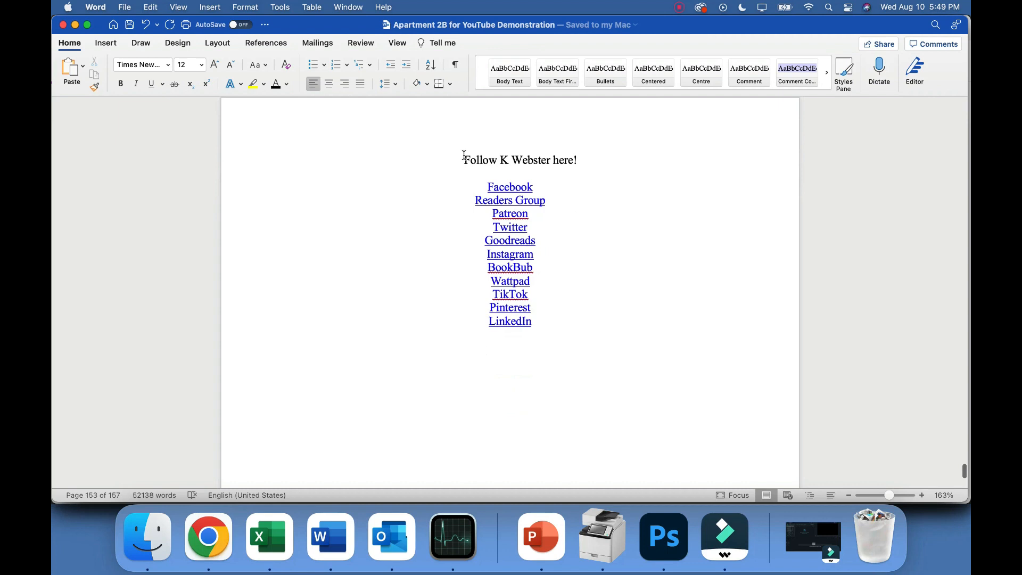
left_click_drag(465, 155, 571, 347)
left_click(591, 309)
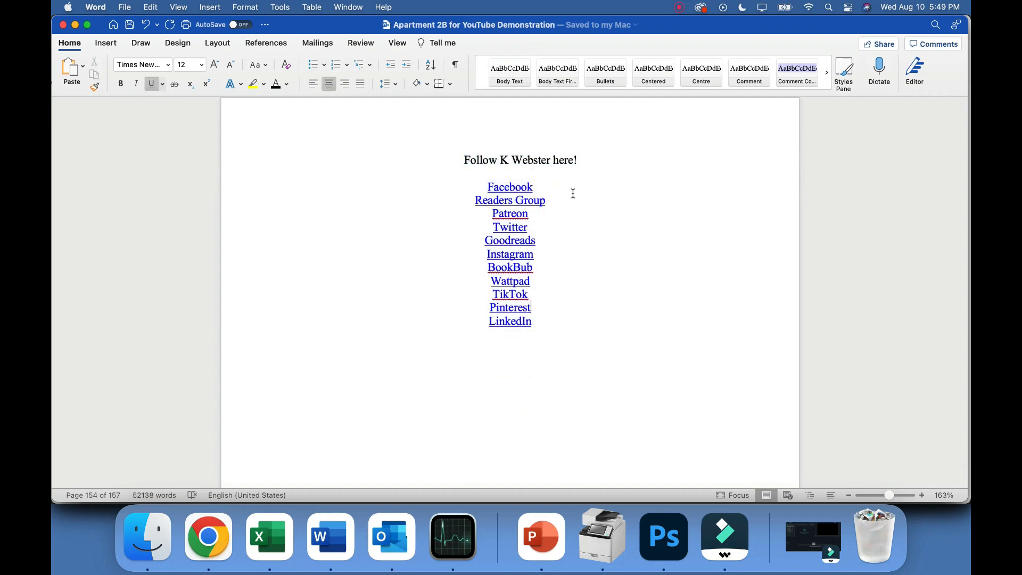
Step: Find the Excerpt page for Love and War and view its heading, linked title and prologue opening
scroll(593, 363, "down", 10)
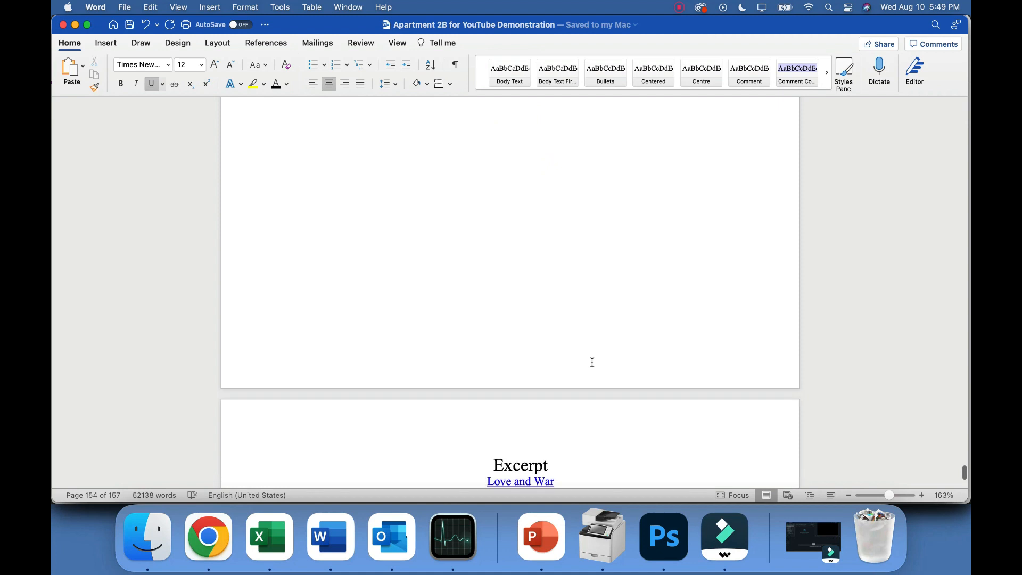
scroll(592, 363, "down", 2)
scroll(554, 474, "down", 4)
scroll(554, 475, "up", 4)
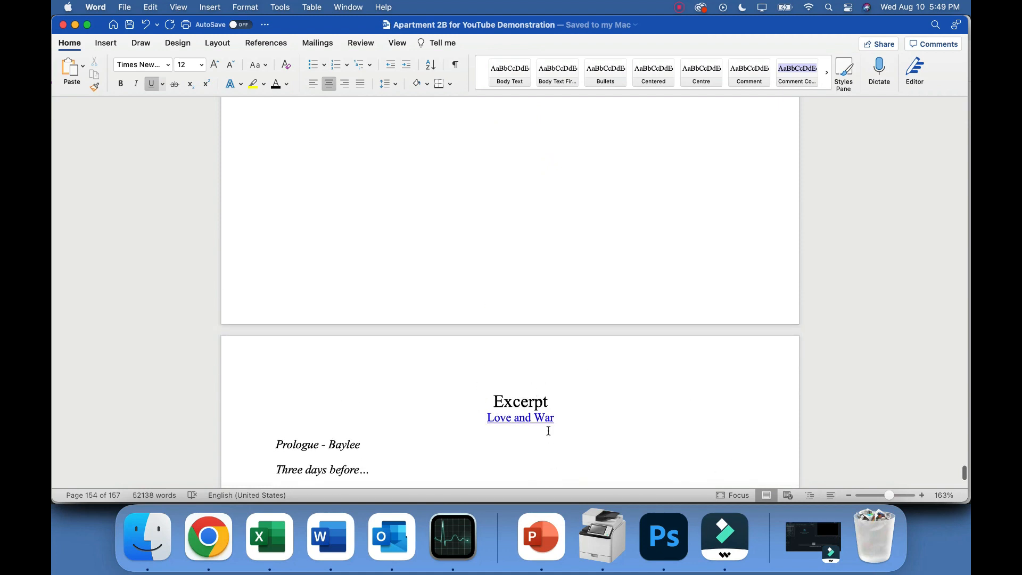
Step: Go to the end of the excerpt and highlight the closing "Read Love and War…" line
scroll(548, 431, "down", 20)
left_click(566, 122)
left_click(503, 121)
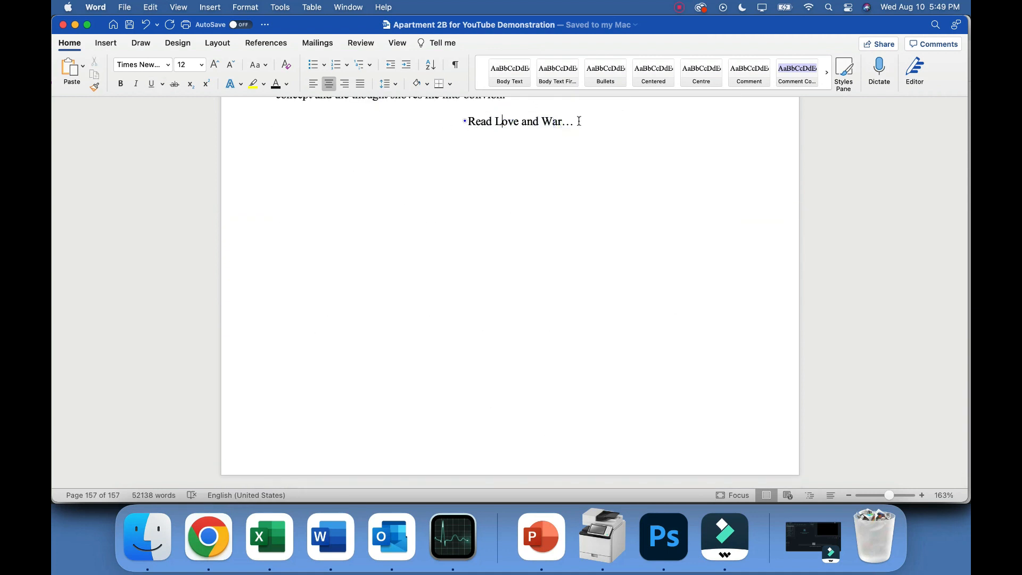
triple_click(580, 121)
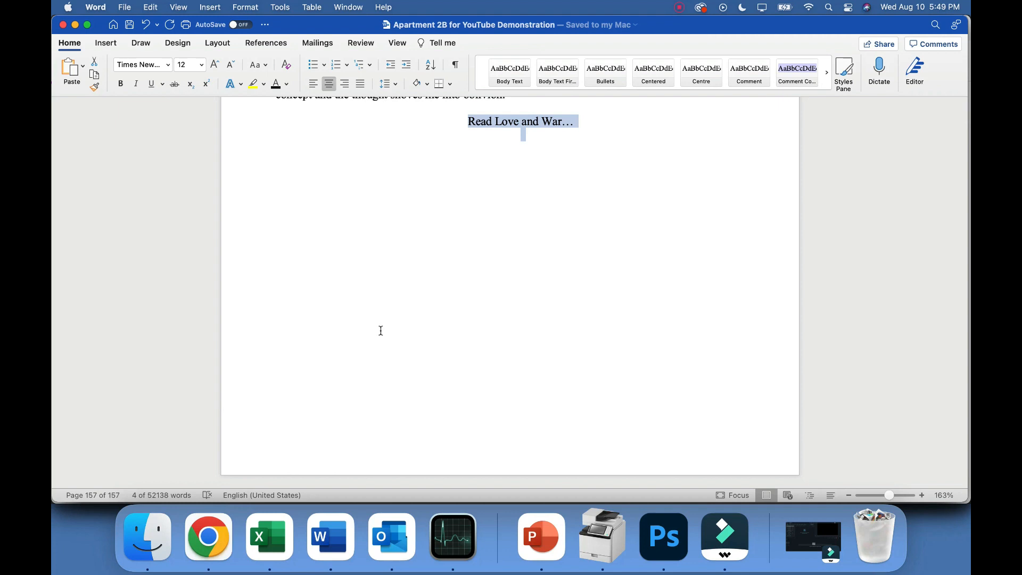
scroll(381, 330, "up", 2)
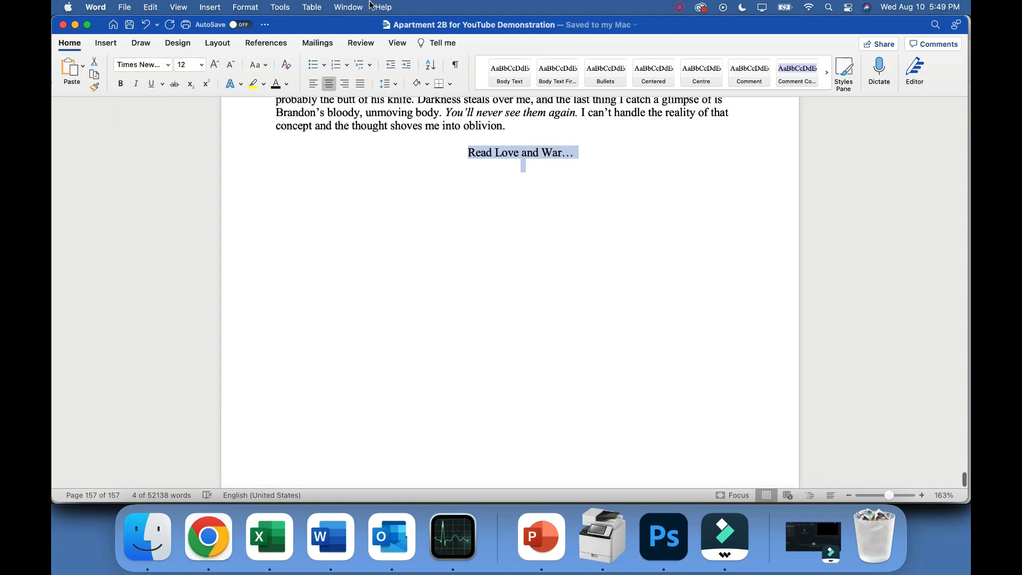
left_click(123, 7)
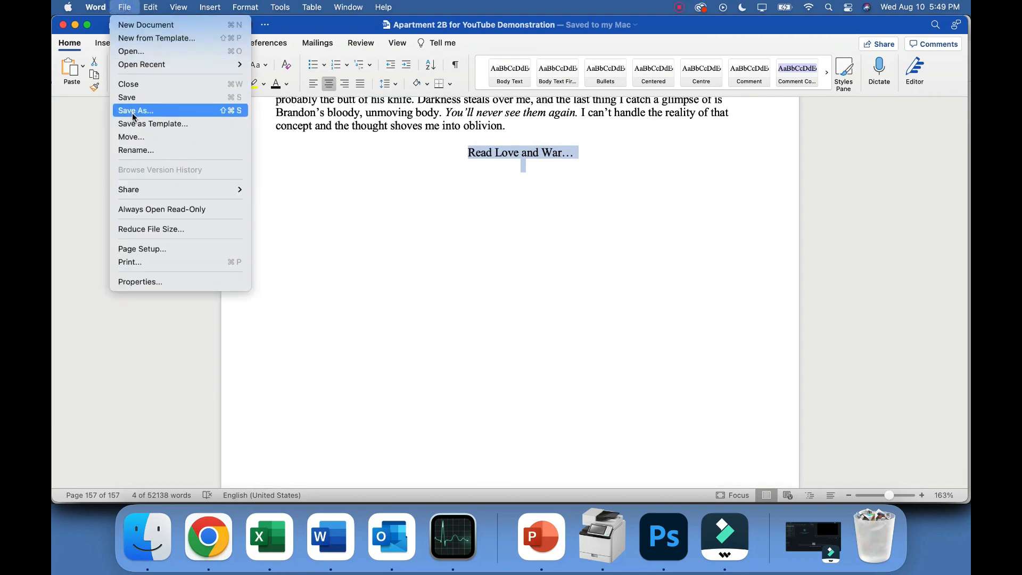
left_click(415, 235)
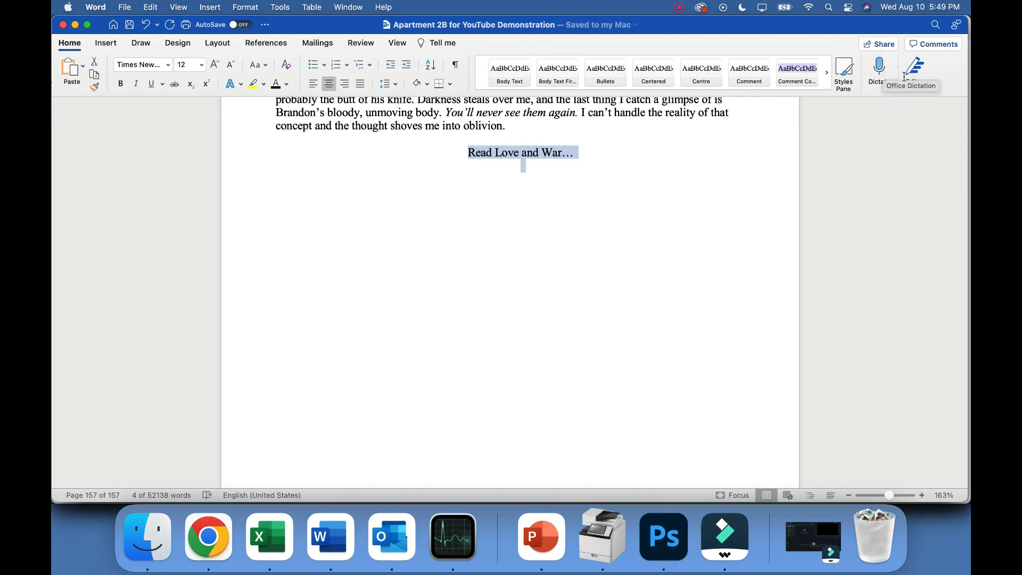
Step: Run the Editor check on the manuscript and look through the first four flagged spelling issues, leaving them uncorrected
left_click(602, 131)
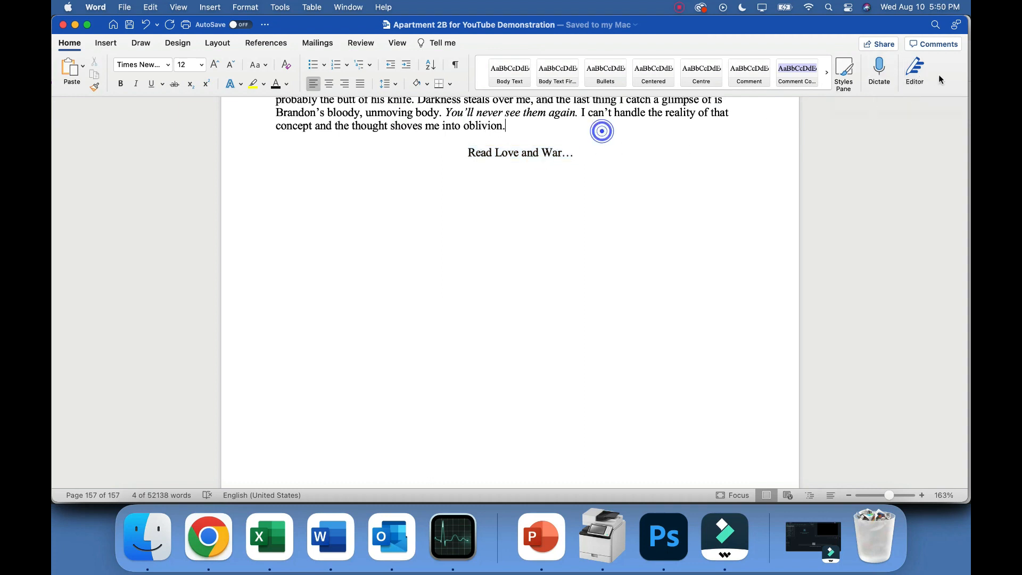
left_click(915, 68)
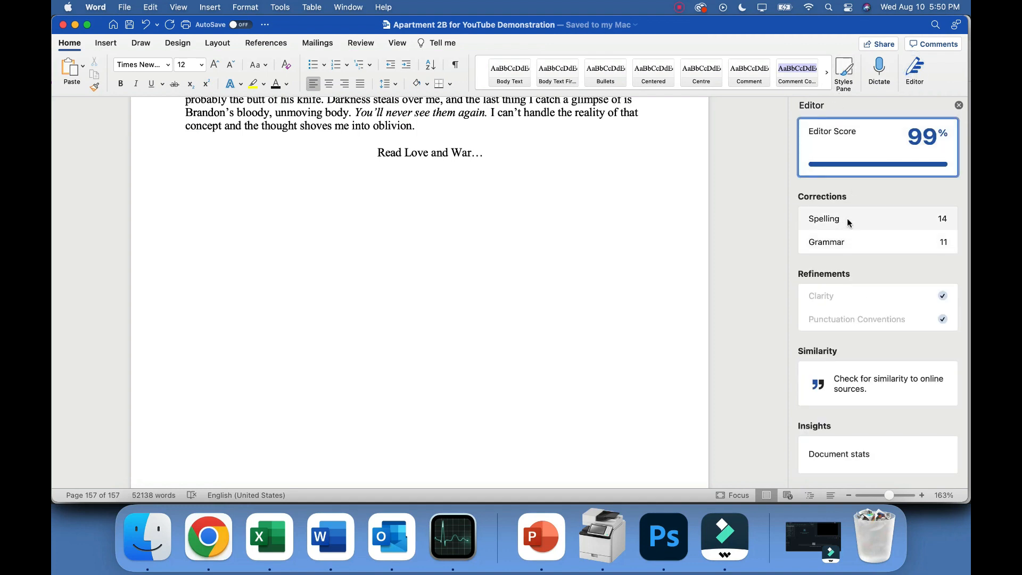
left_click(814, 223)
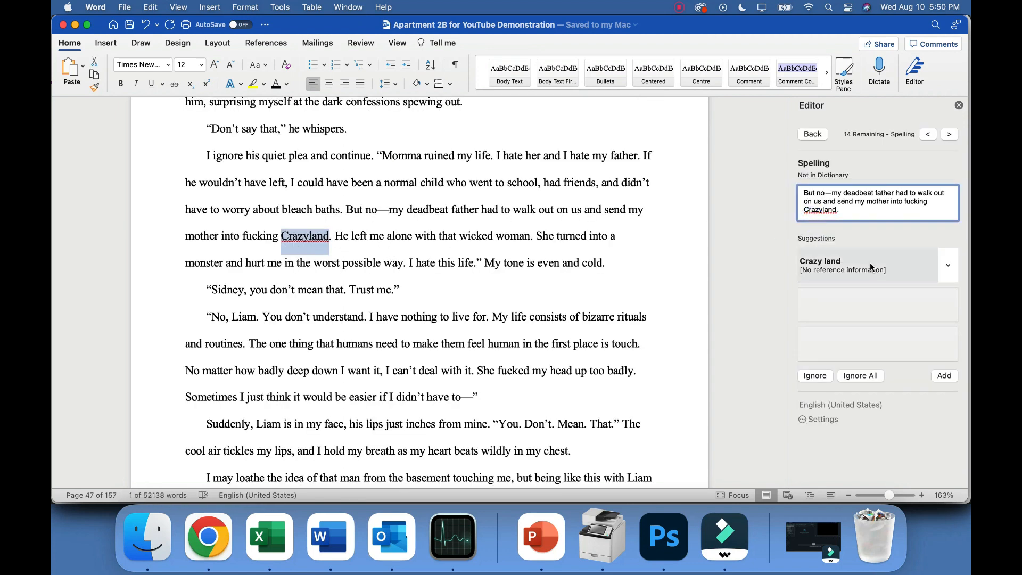
left_click(951, 135)
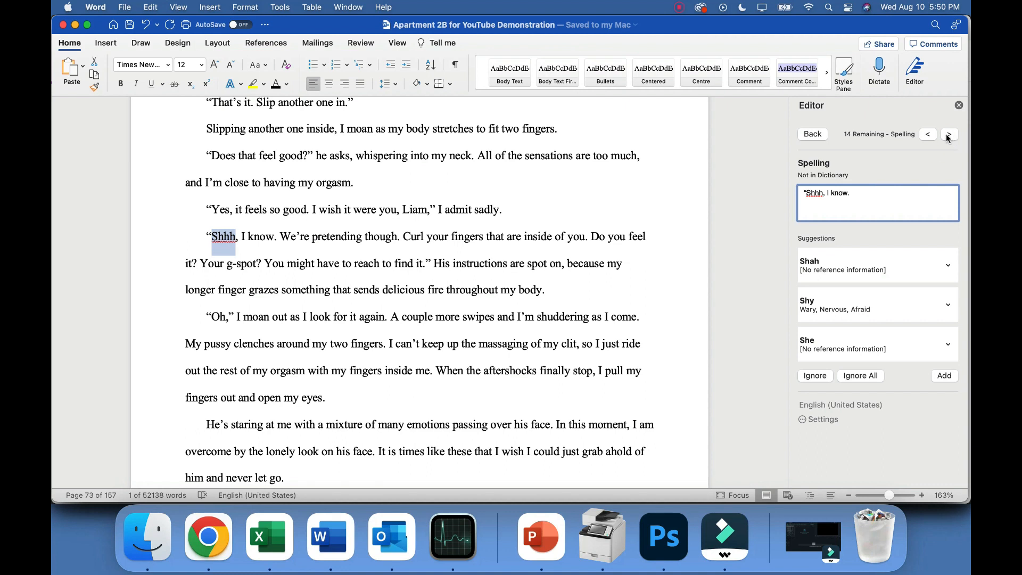
left_click(950, 137)
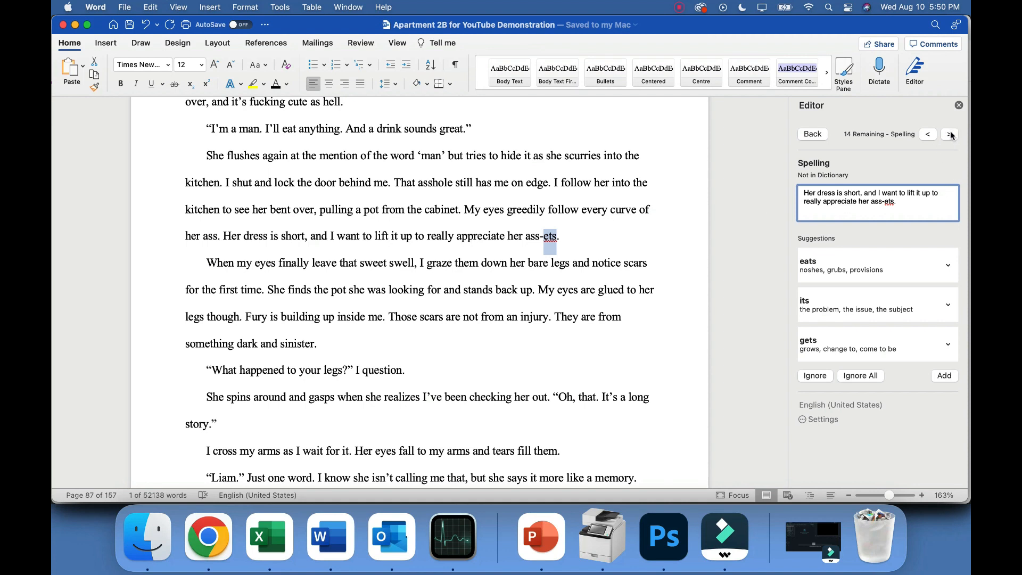
left_click(950, 135)
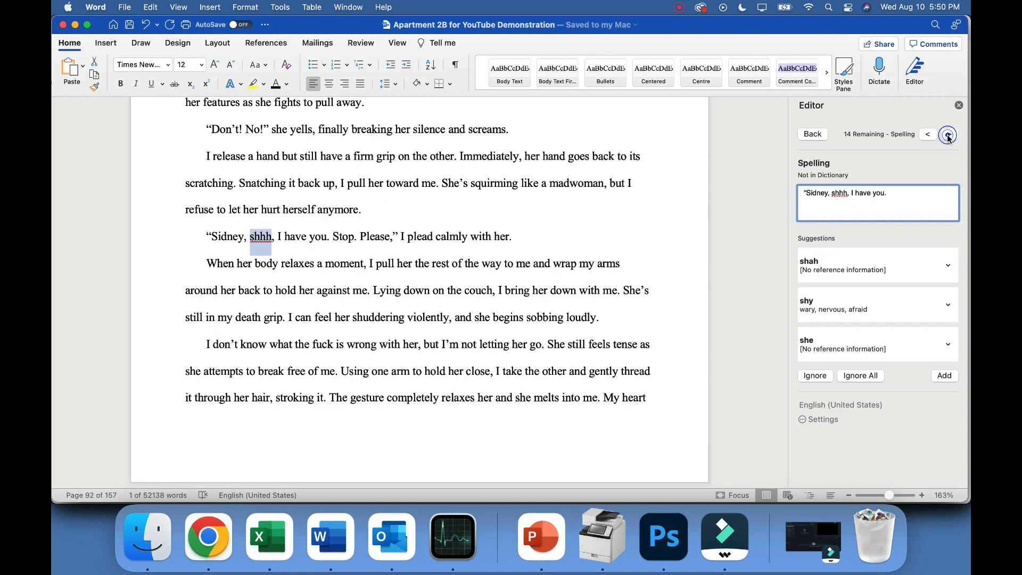
left_click(806, 135)
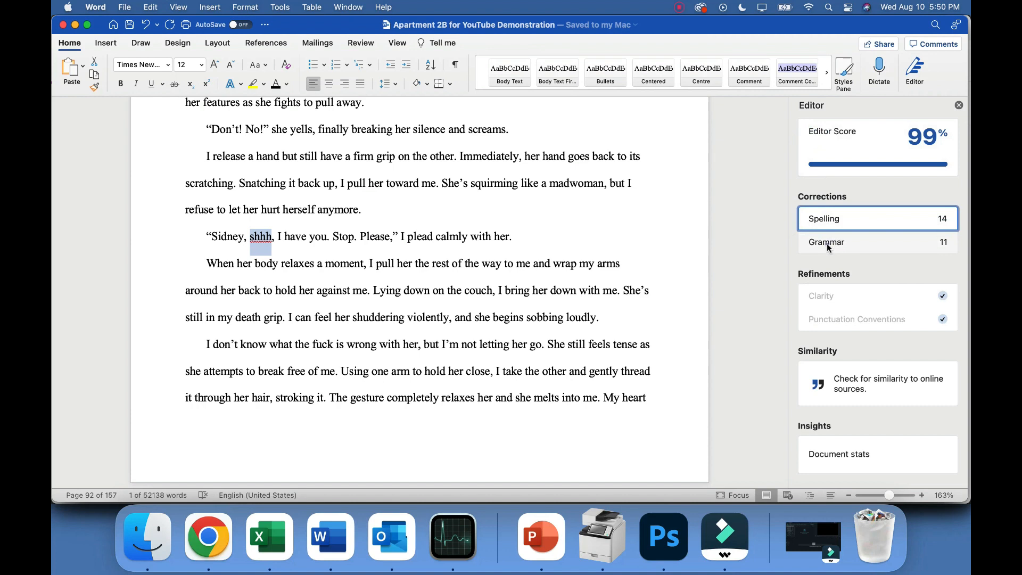
Step: Look through the first four grammar issues flagged by the Editor and return to its overview
left_click(827, 244)
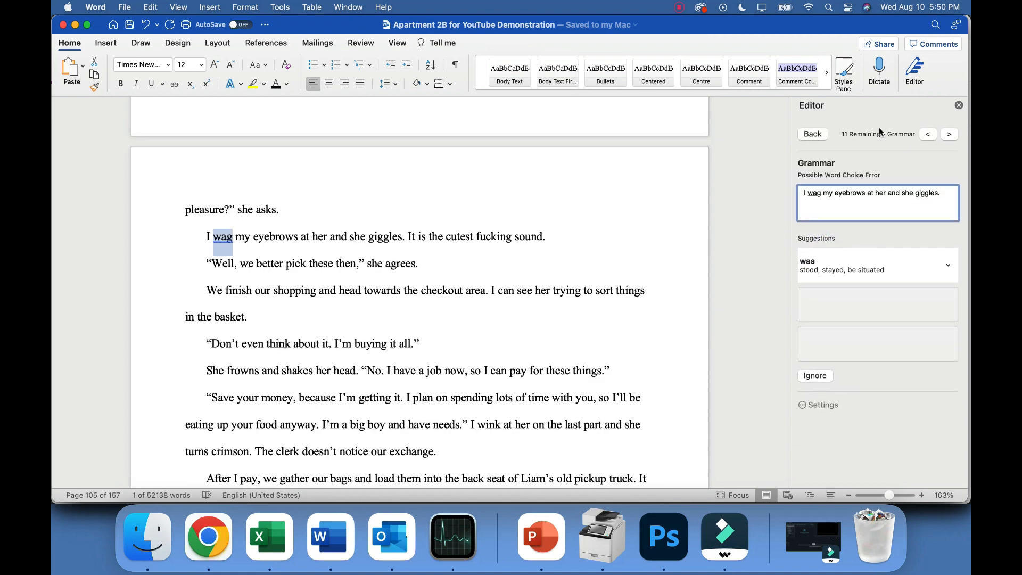
left_click(950, 134)
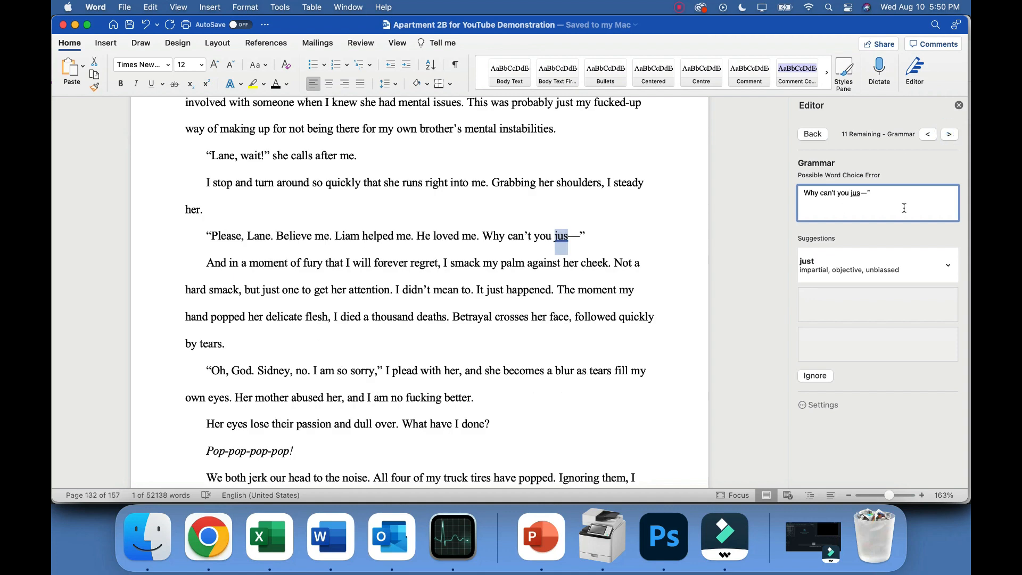
left_click(950, 136)
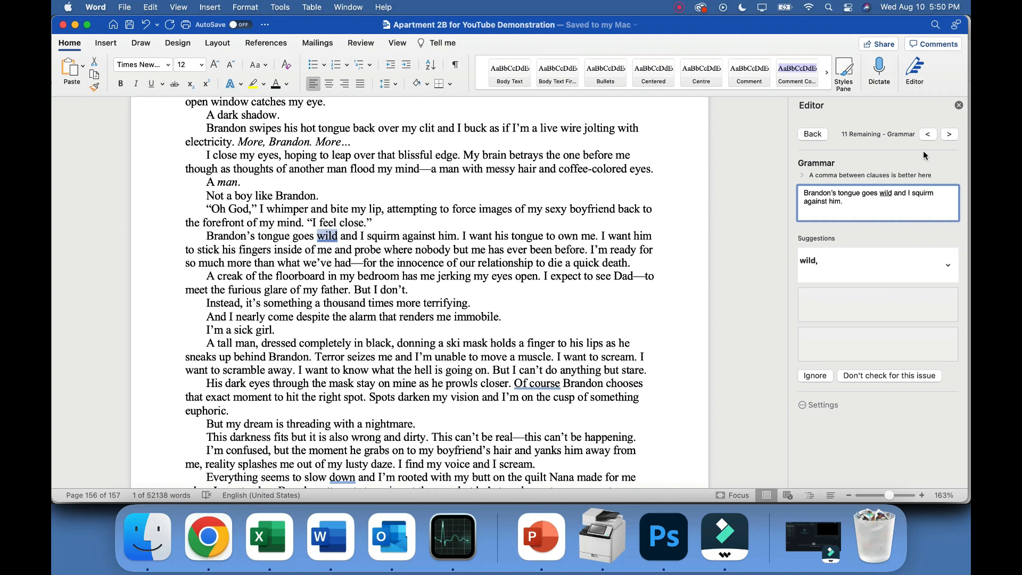
left_click(950, 135)
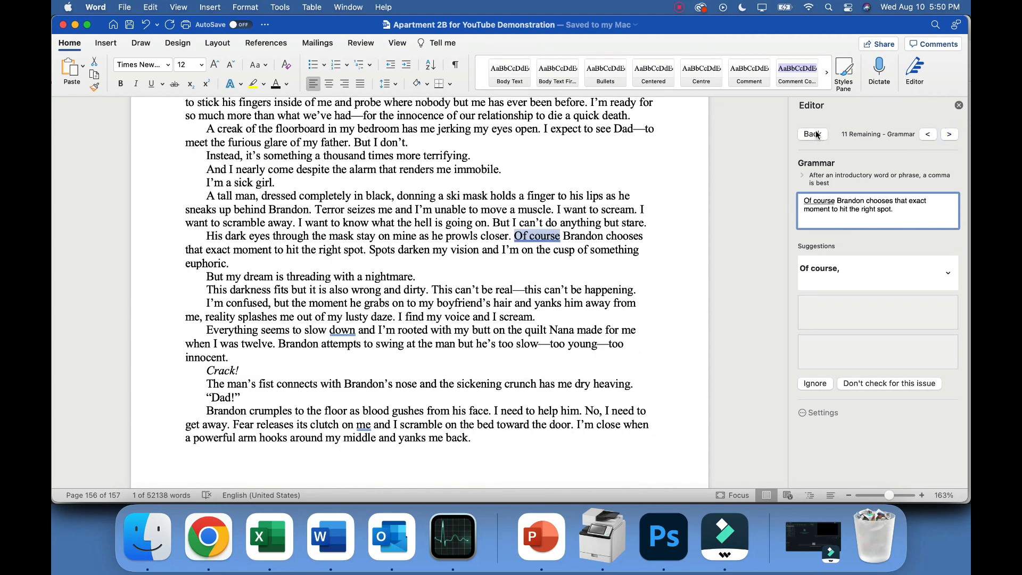
left_click(813, 134)
Step: Close the Editor and go to the "Read Love and War…" line at the end of the manuscript
scroll(777, 277, "down", 2)
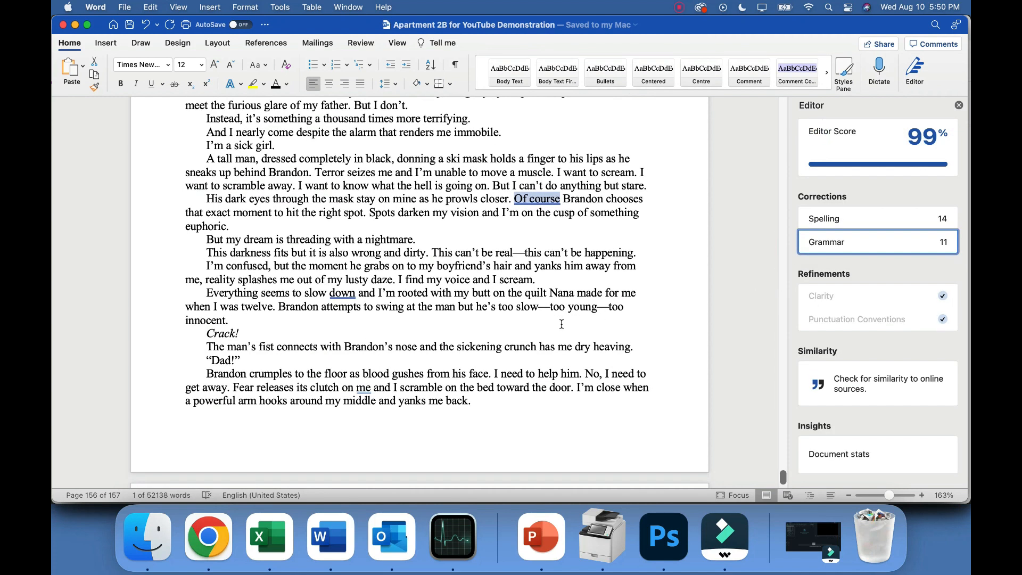
scroll(562, 325, "down", 5)
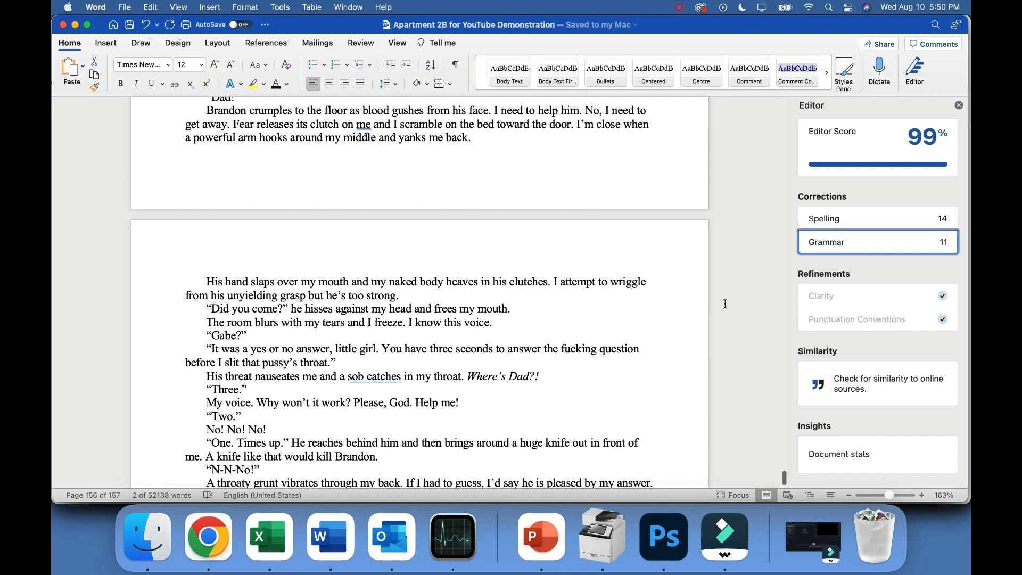
scroll(726, 303, "down", 10)
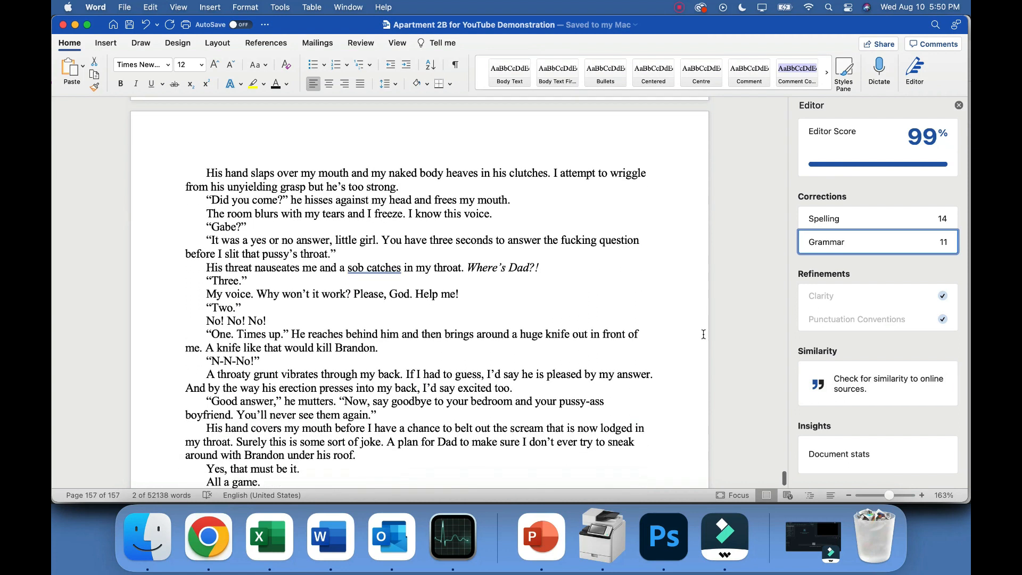
left_click(959, 106)
scroll(604, 180, "down", 15)
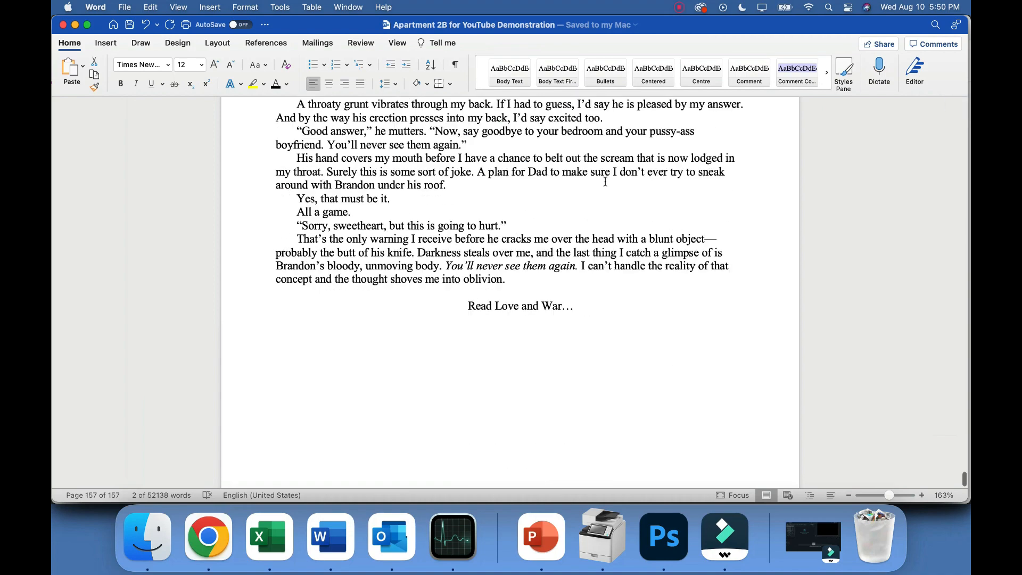